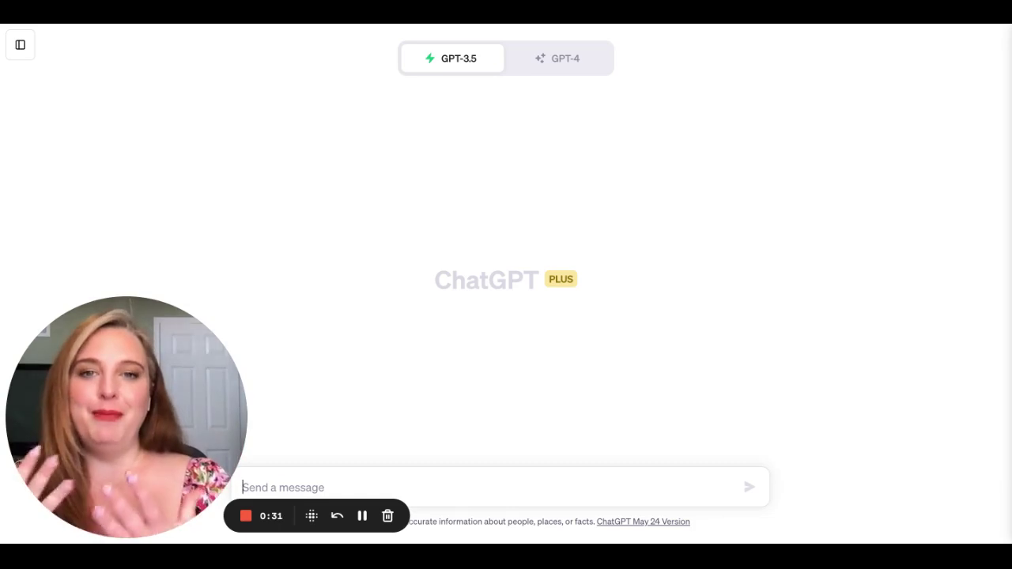
Send ChatGPT the prompt for a 30/60/90-day onboarding plan with first-week meetings and a checklist
type("Create a 30, 60 and 90 day onboarding plan for a new employee. This will be for all employees. They will need attend a Work Safety meeting, Sexual Harassment training, meet with the VP of Product and the CTO, as well as the CEO the first week. They should have regular check ins with their managers. Include an in depth check list for this.")
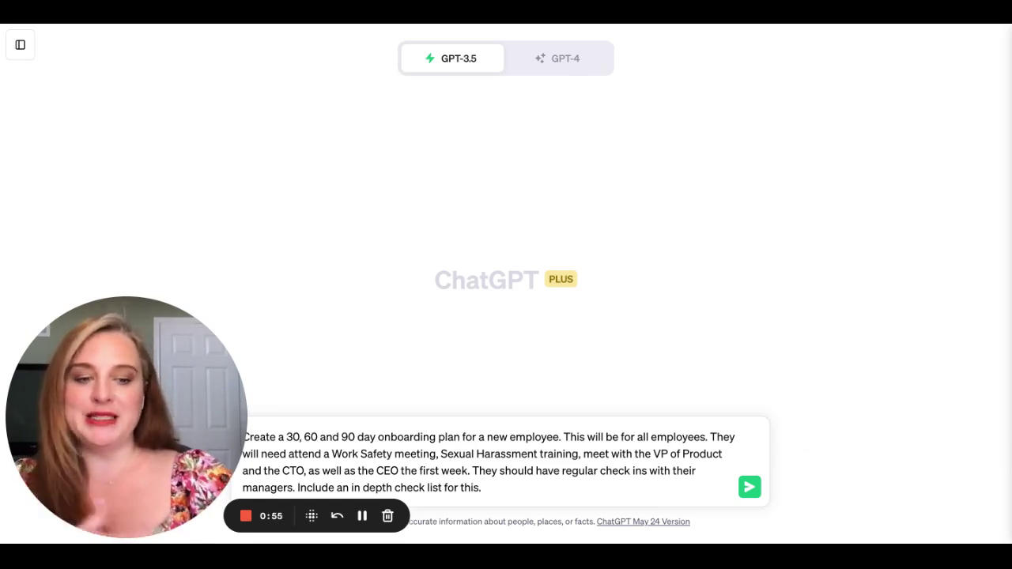
key("Return")
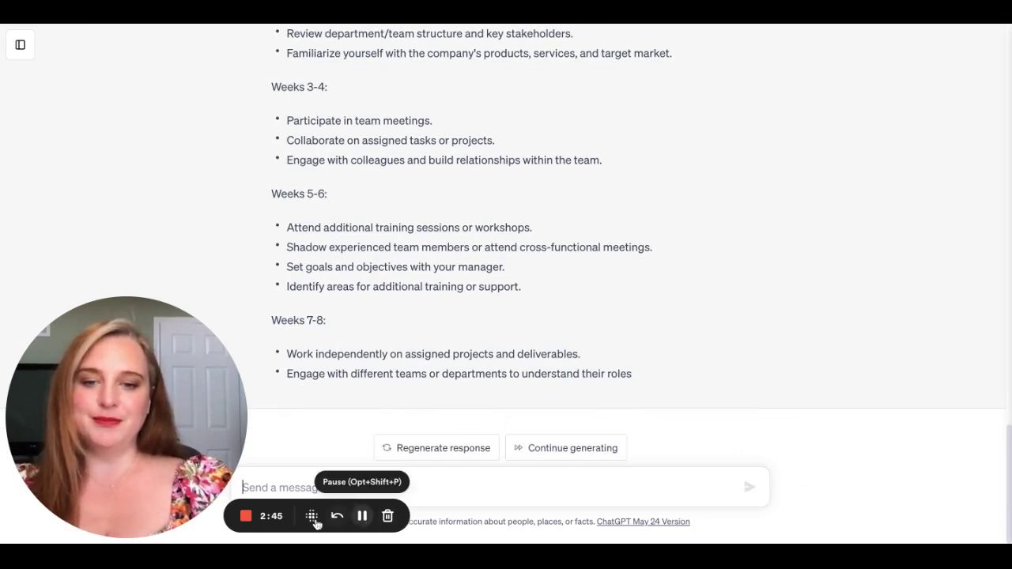
Stop the Loom recording and paste the quarterly offsite agenda-format request into ChatGPT
left_click(246, 516)
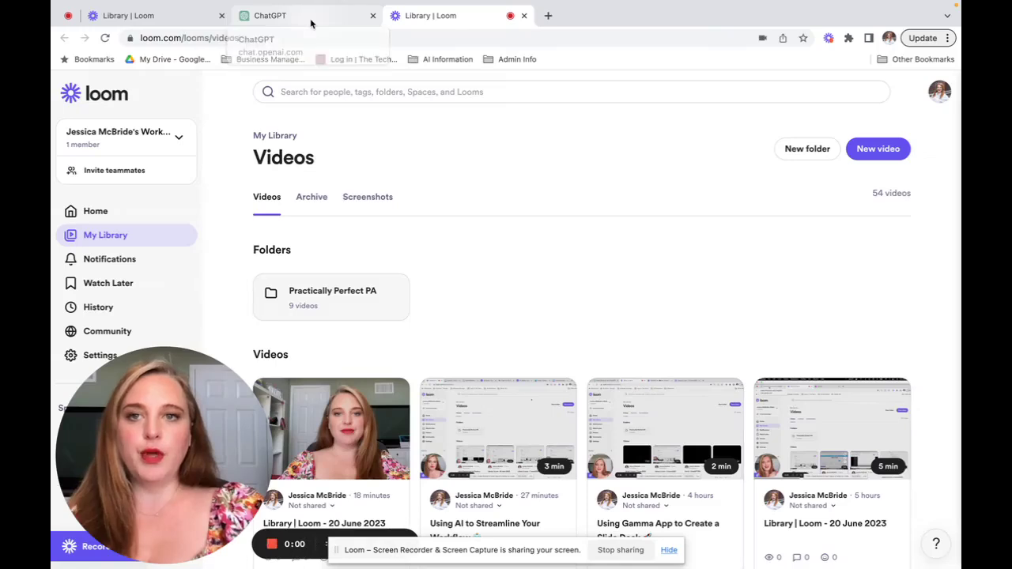
left_click(311, 24)
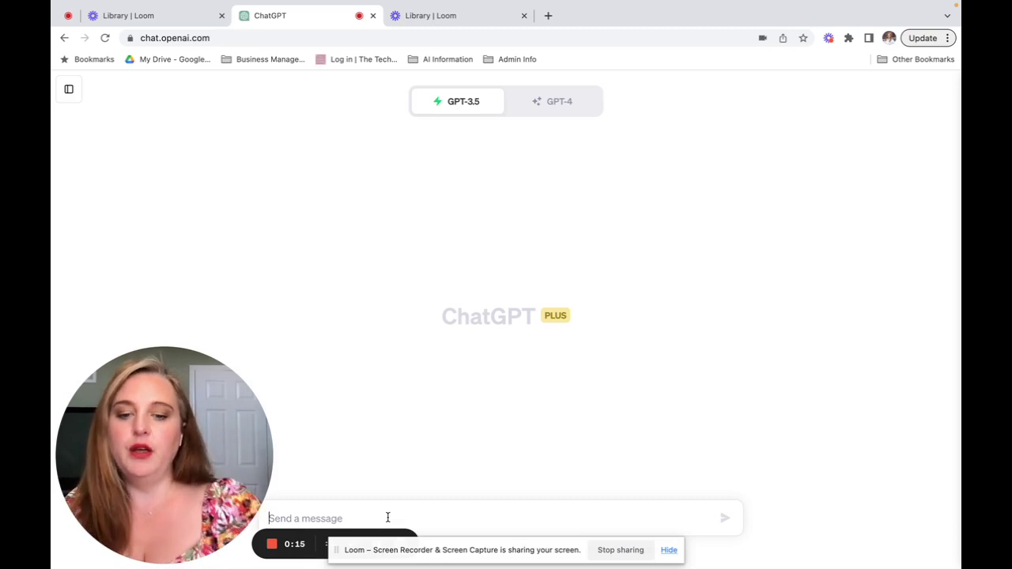
type("Suggest a format for a company wide meeting agenda for a quarterly offsite.")
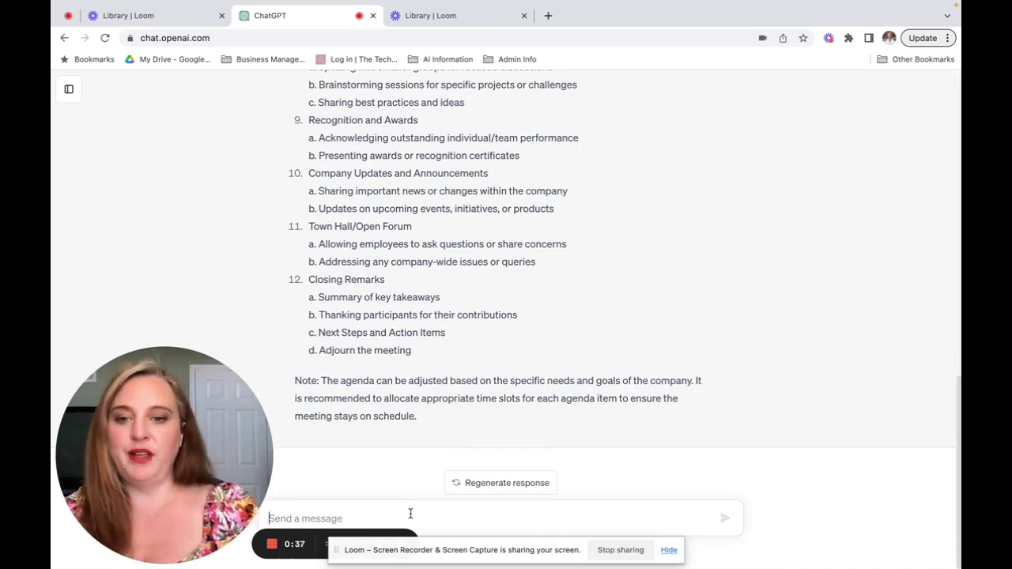
Ask ChatGPT for an all-staff kick-off email with a compelling title introducing the new AI product
type("c")
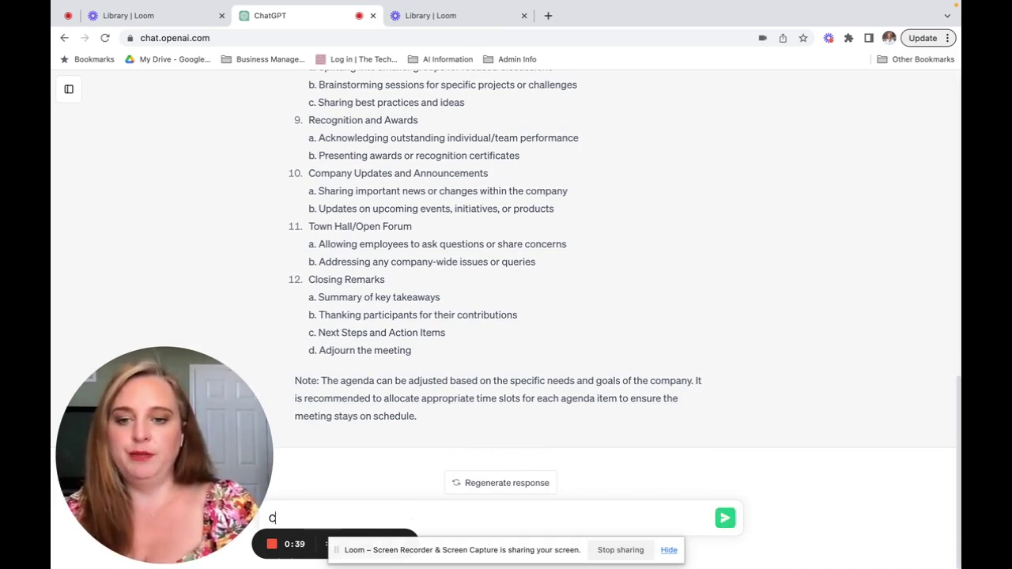
type("reate an email")
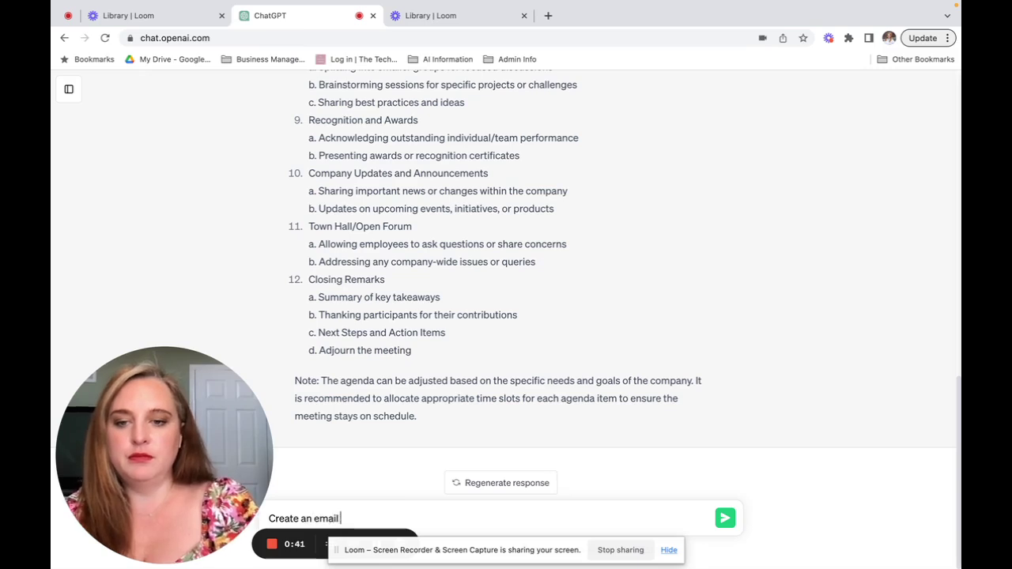
type(" for all st")
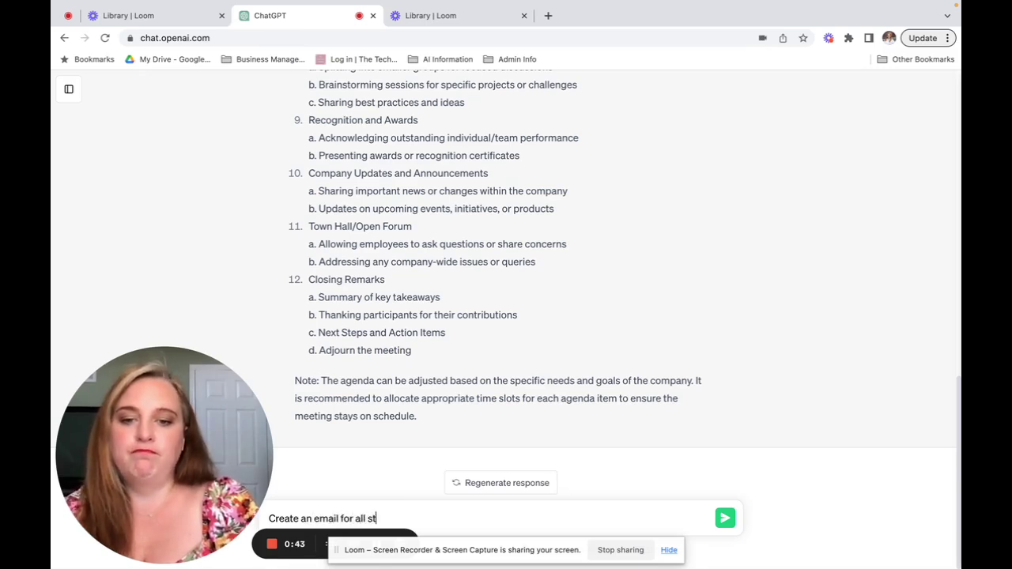
type("aff announ")
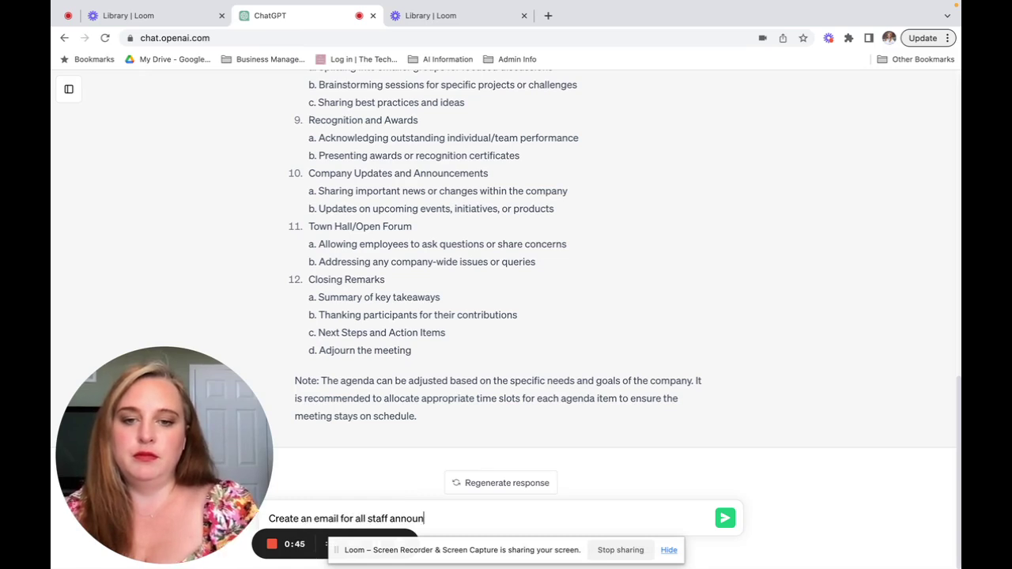
type("cing this kick of")
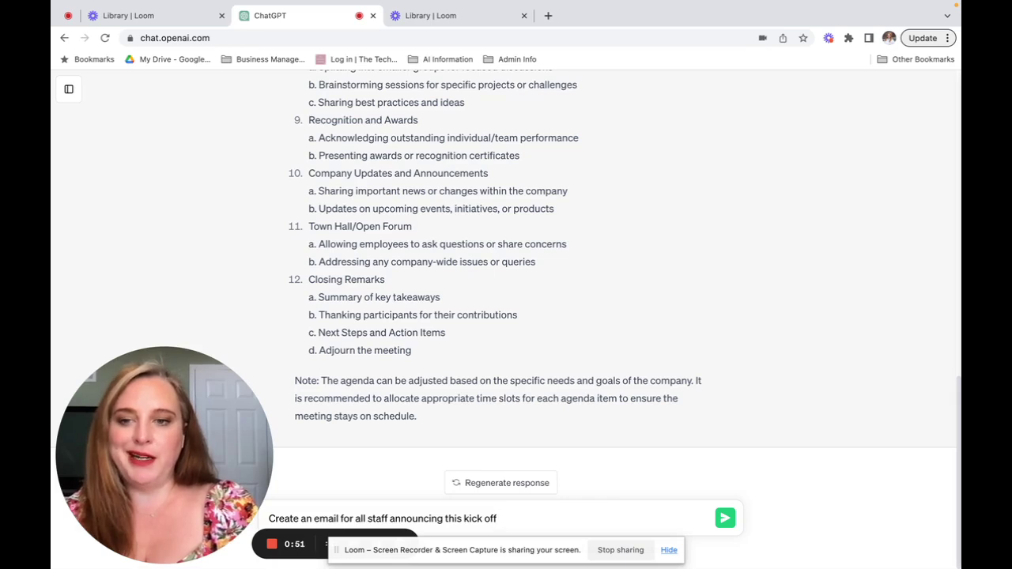
type("f")
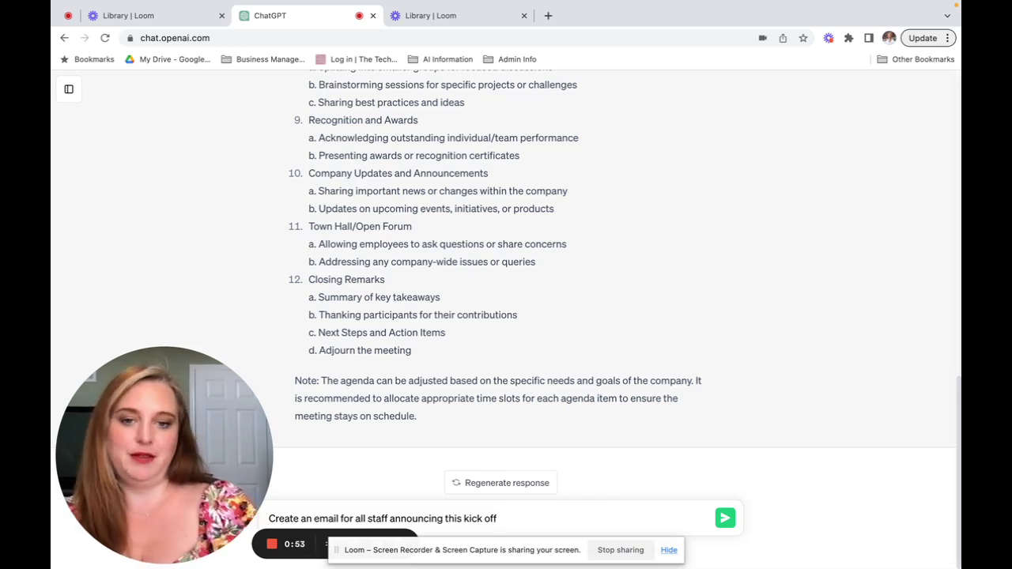
type(", creating a com")
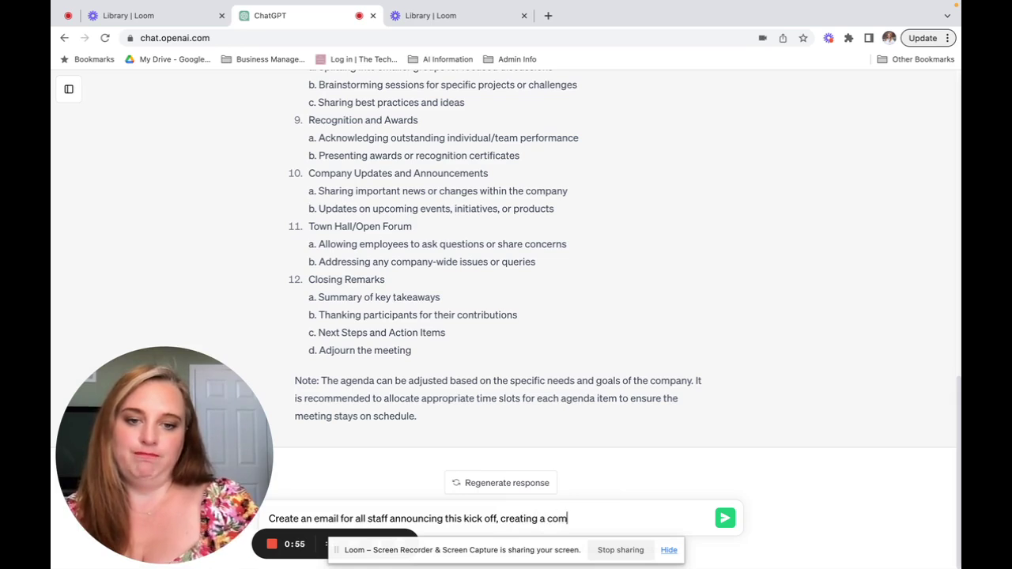
type("pelling title")
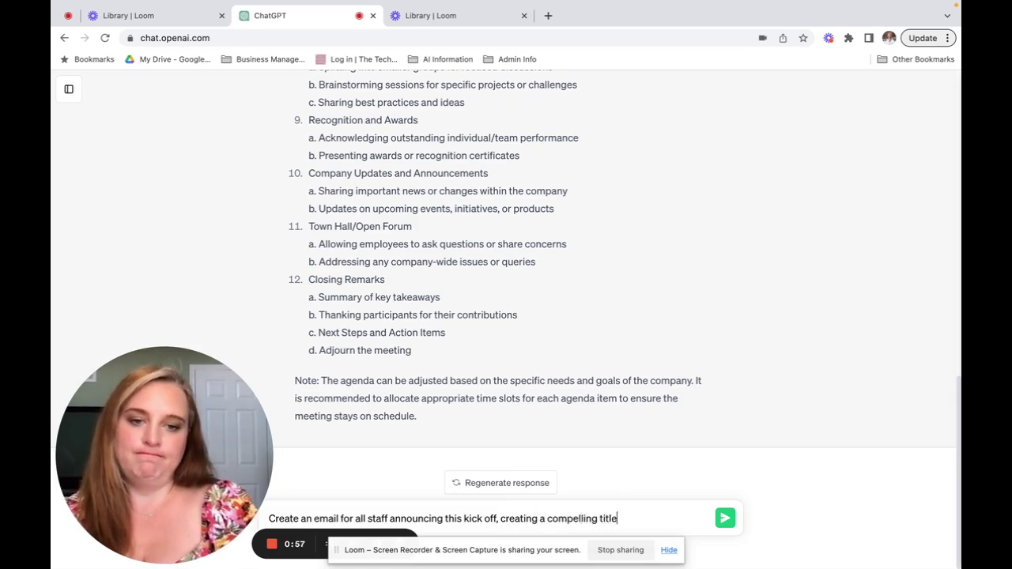
type(" for the event a")
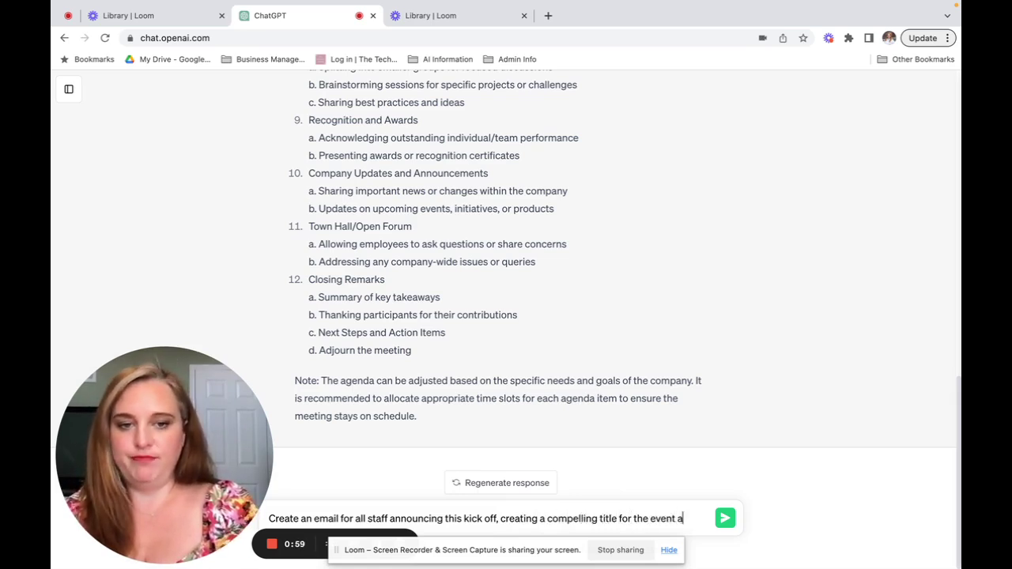
type("round int")
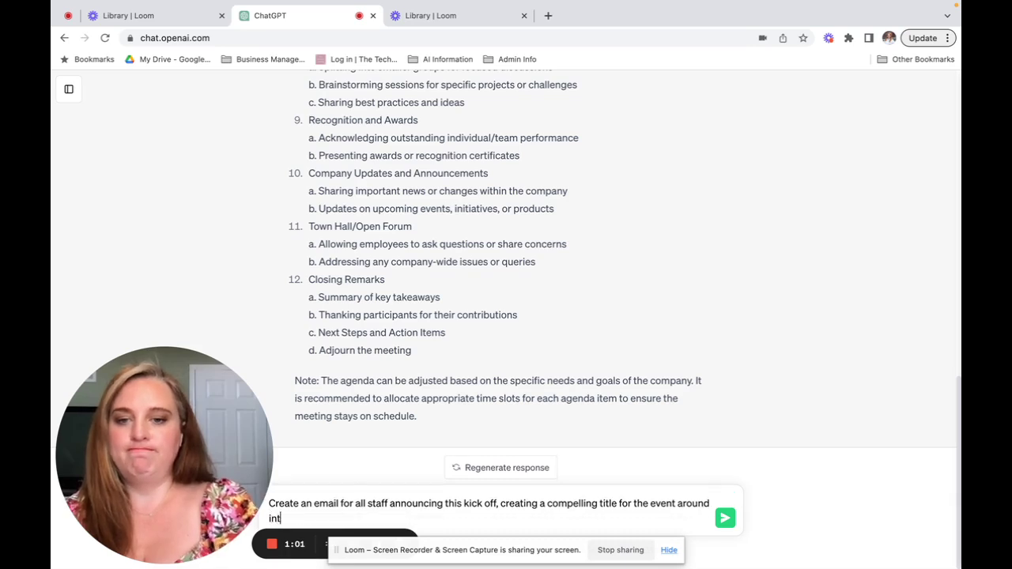
type("roduc")
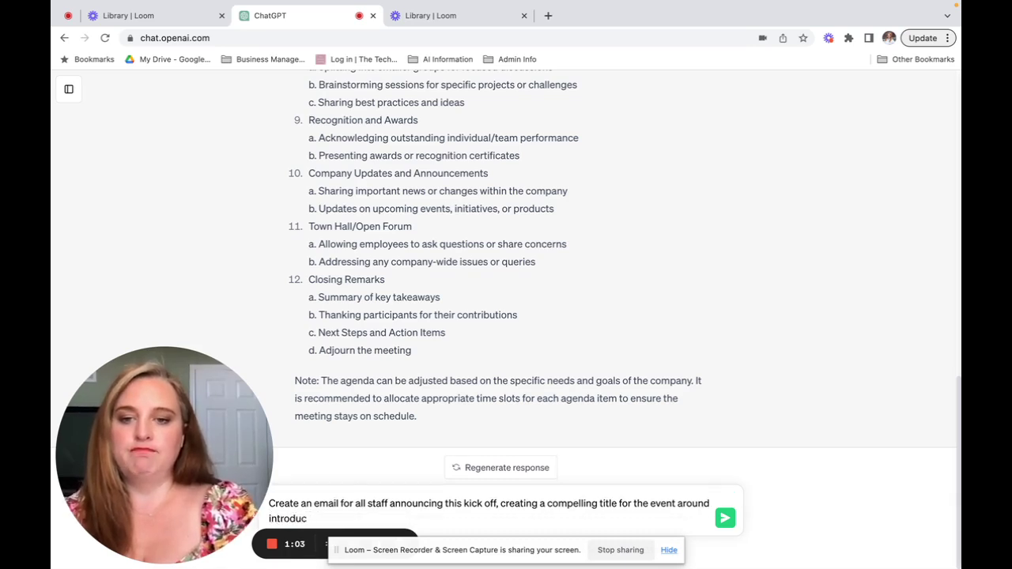
type("tiing our new AI")
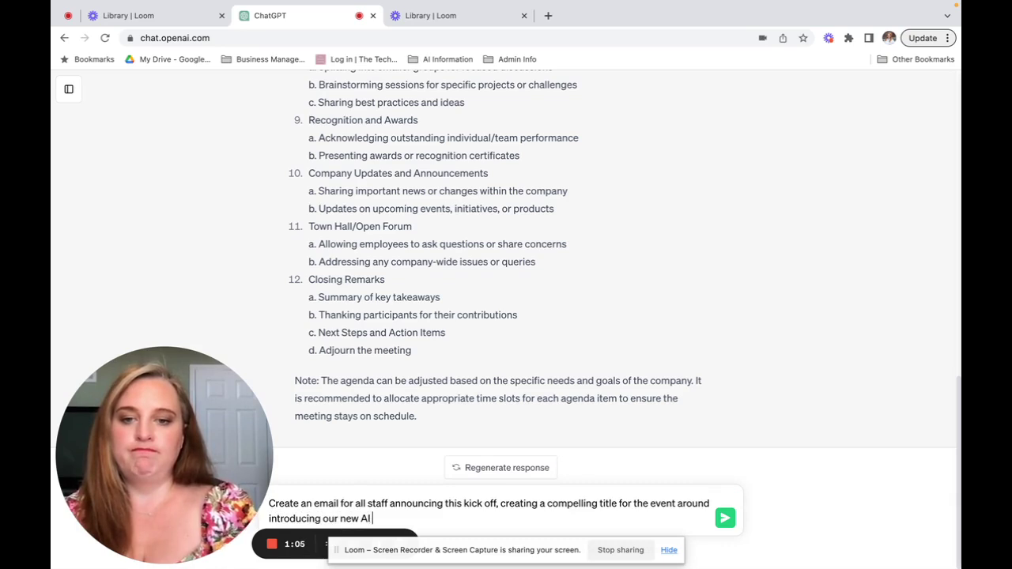
type(" por")
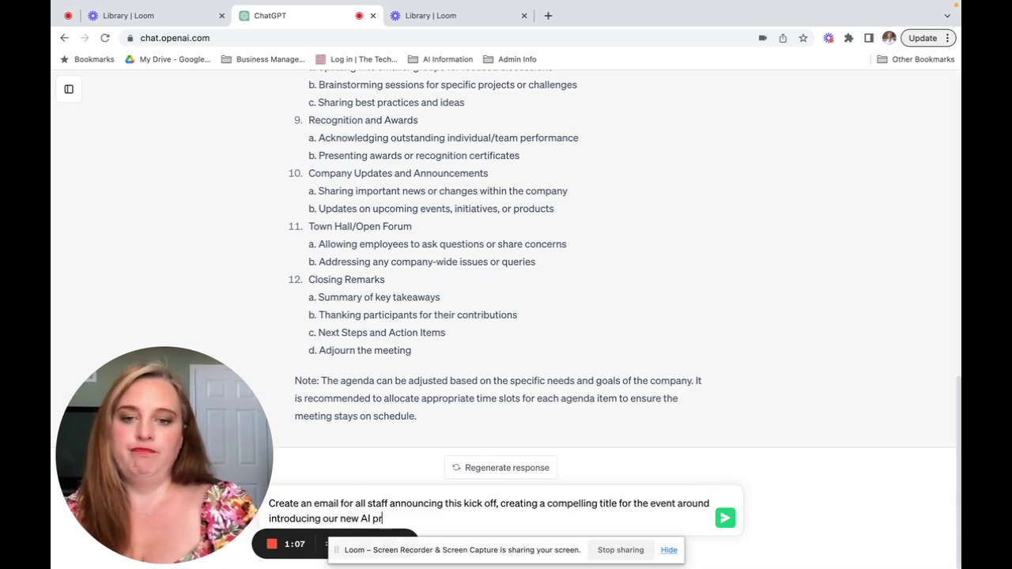
type("oduct.")
key("Return")
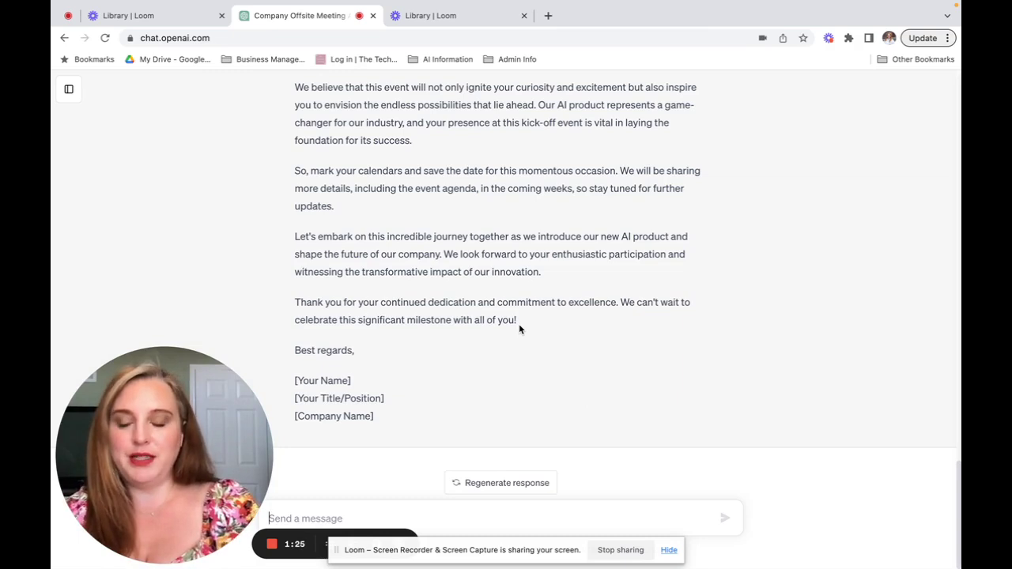
Request a list of team events to get people involved, then start the kosher themed-menu prompt
type("c")
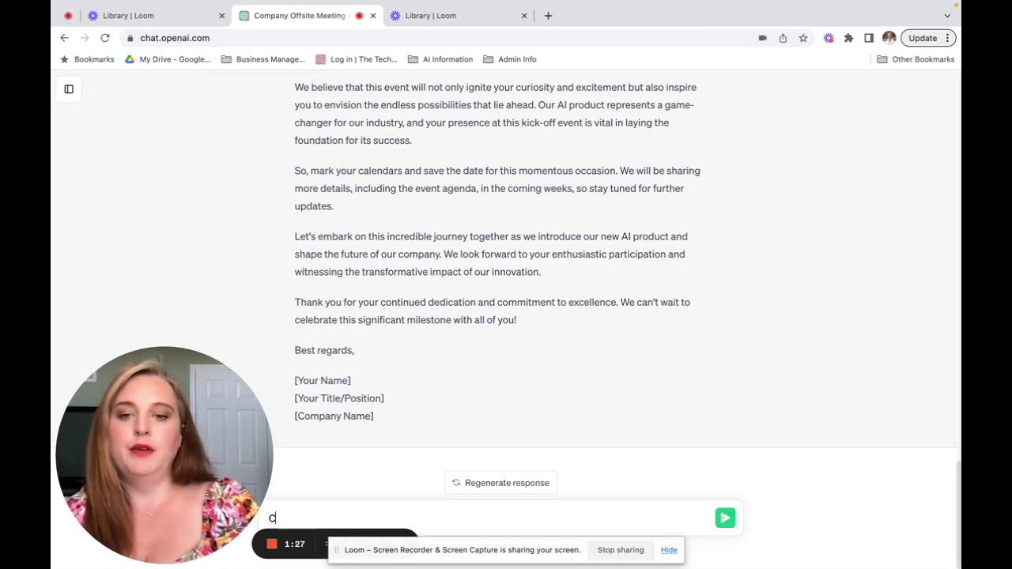
type("reate a list of team events")
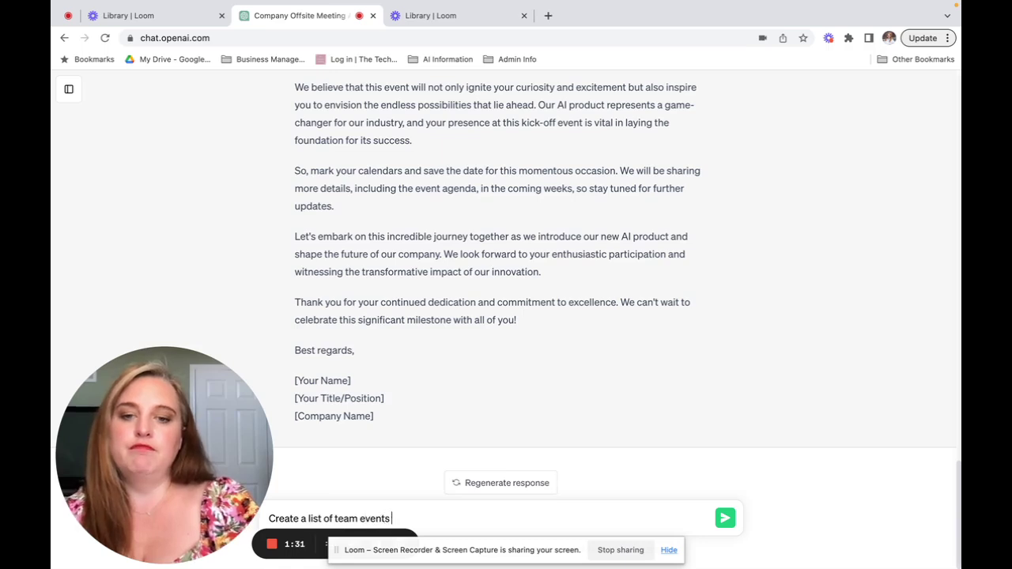
type(" to get p")
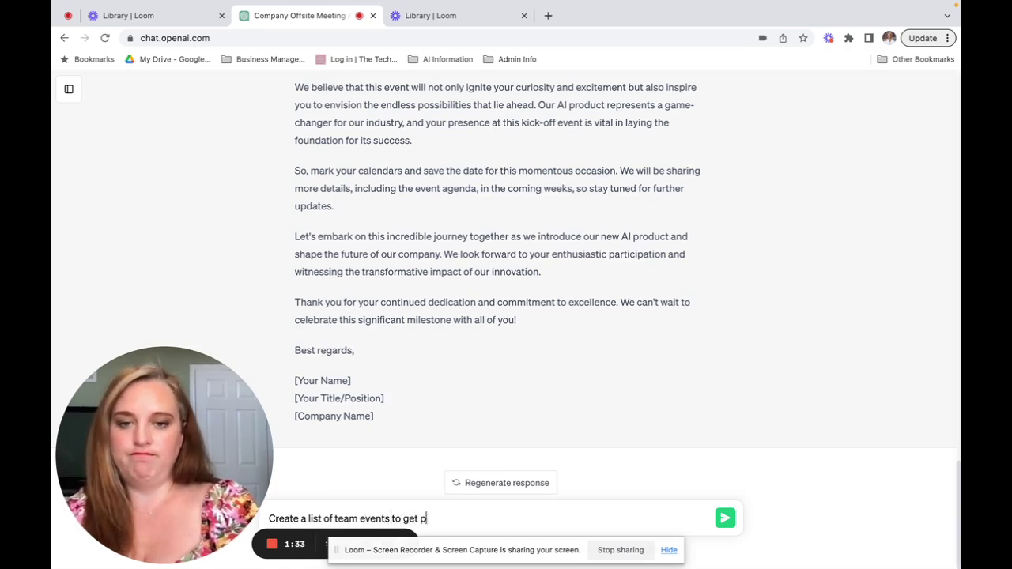
type("eople involved.")
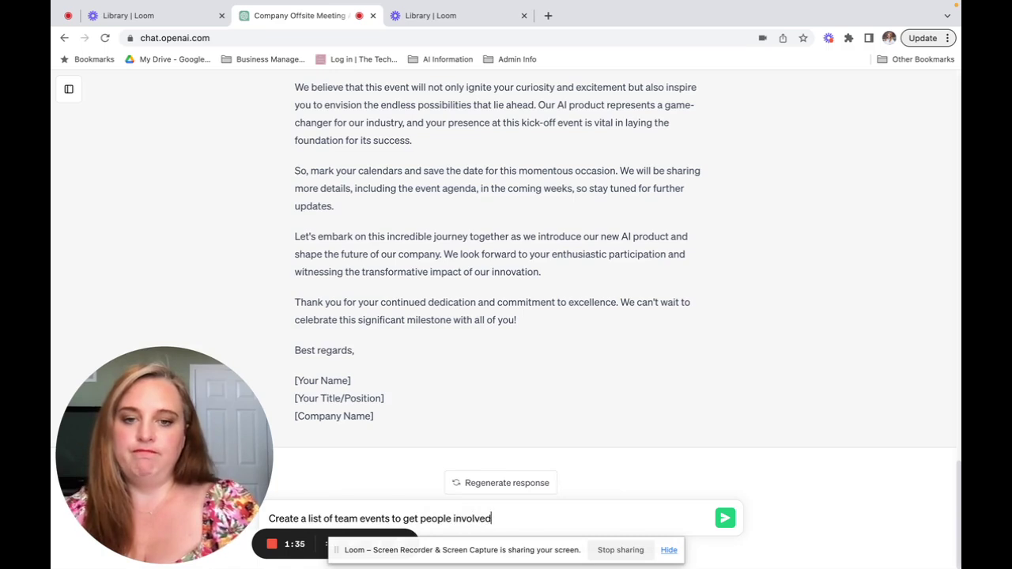
key("Return")
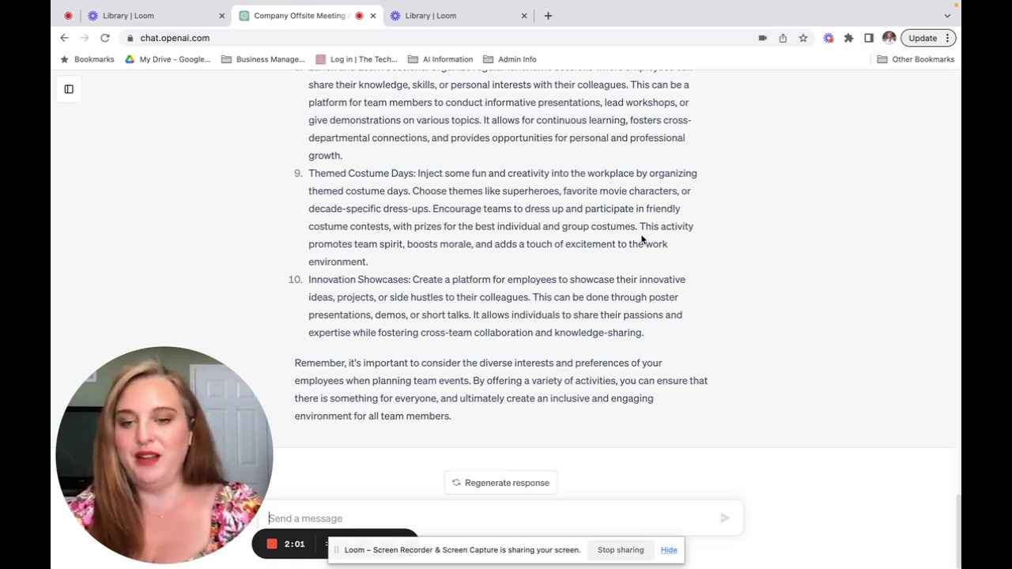
type("Based on the theme, ")
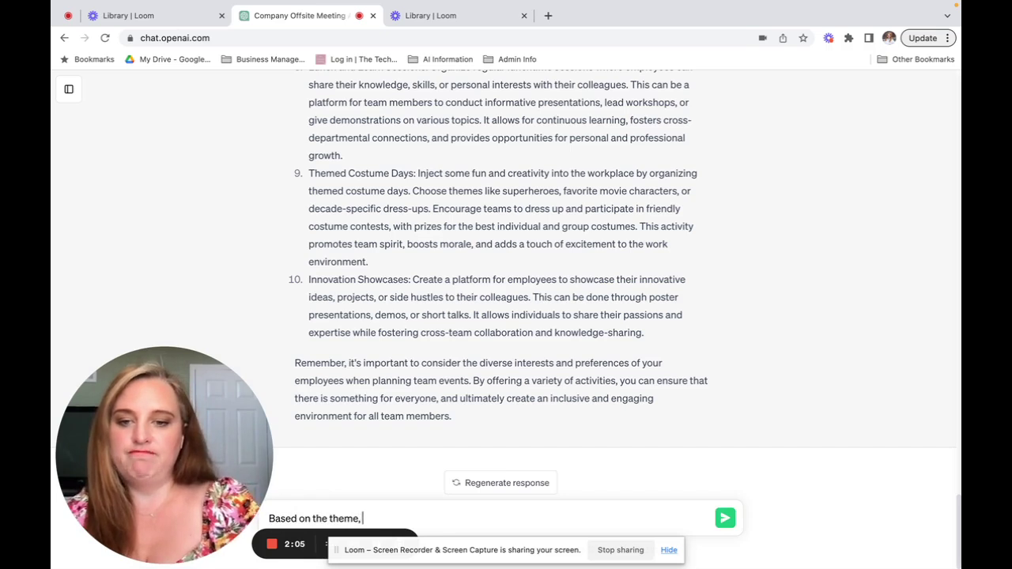
type("create a menu")
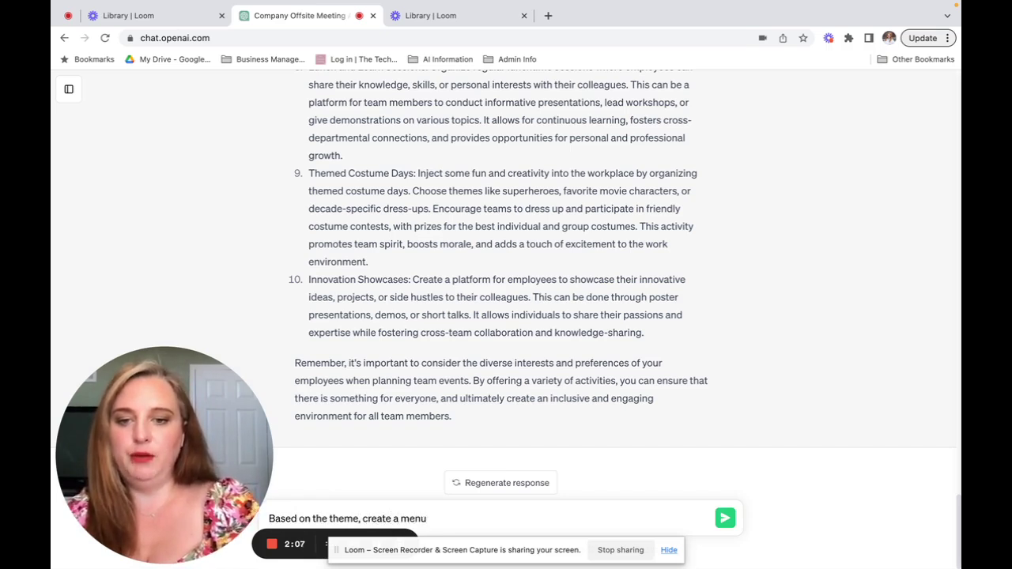
type(" and ")
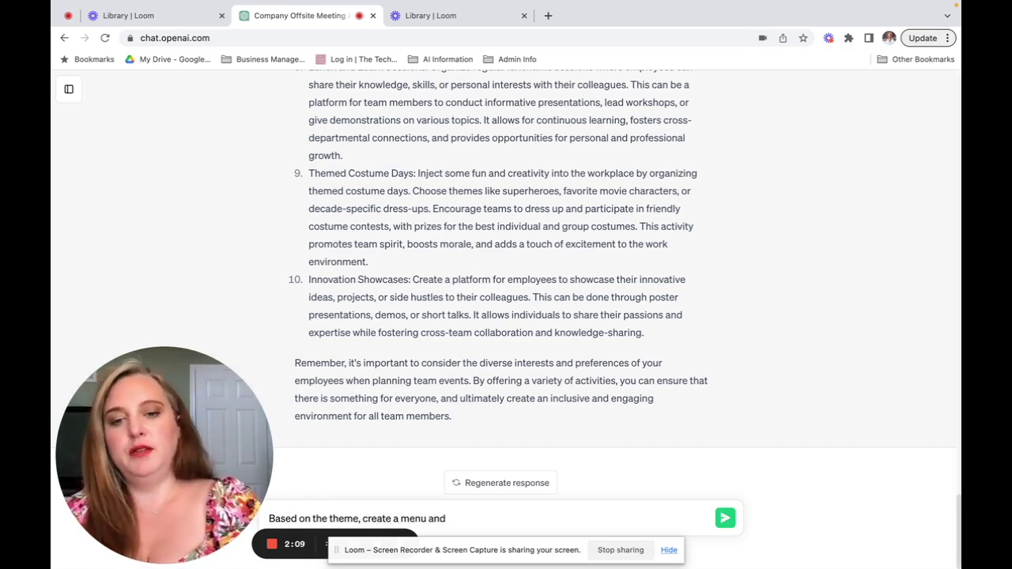
type("make sure it i")
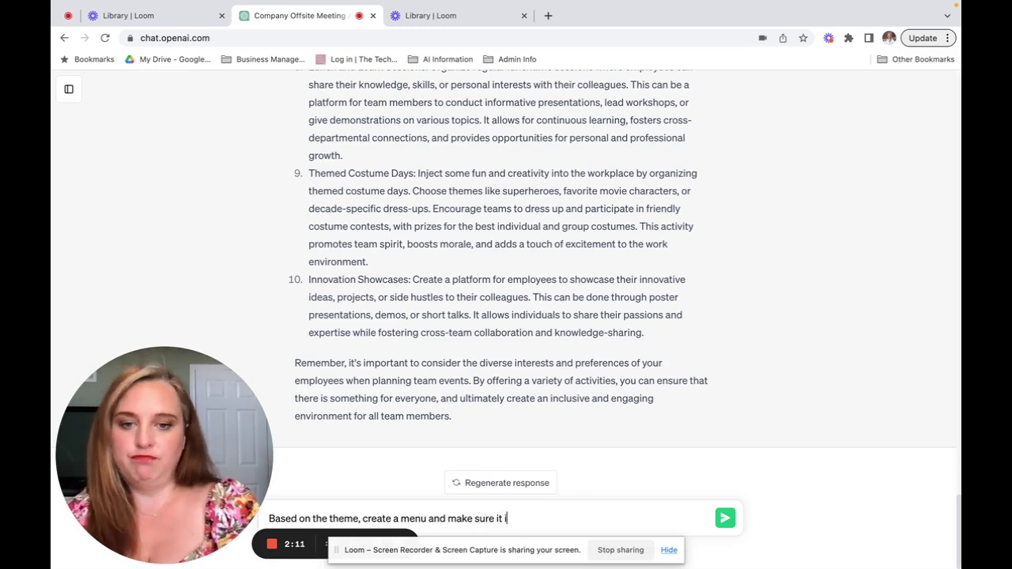
type("s kosher. ")
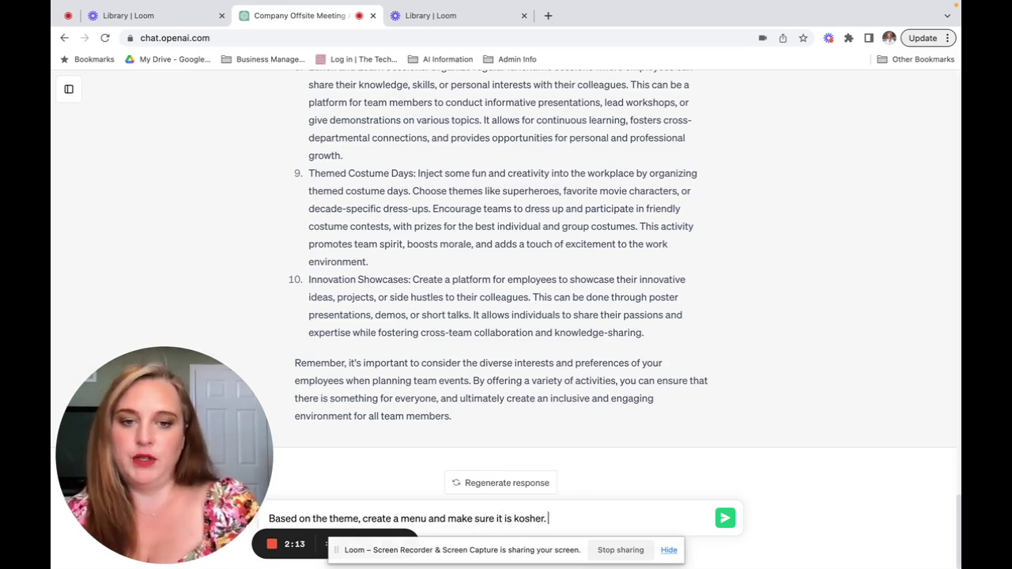
type("Menus ite")
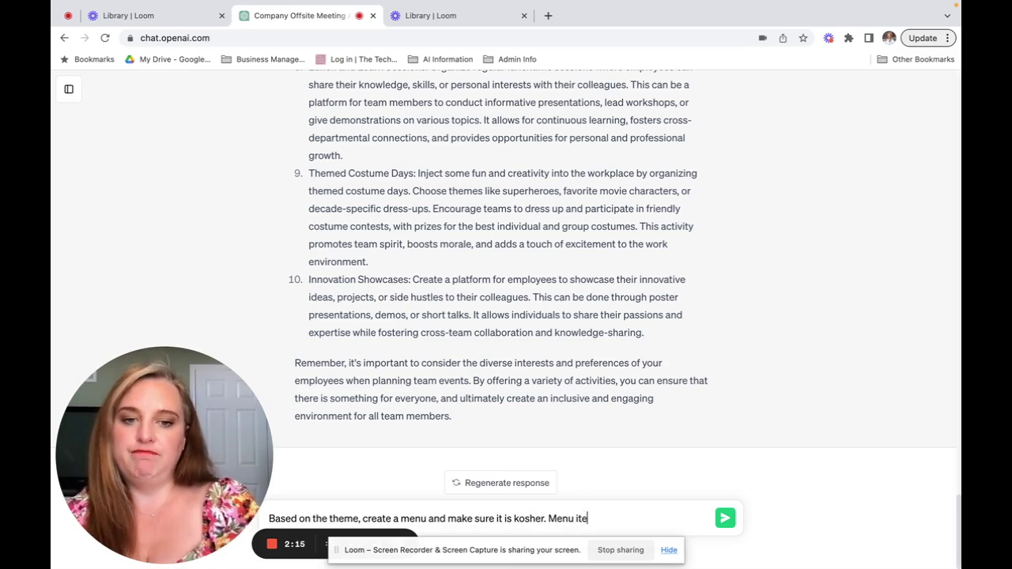
type("ms should be themed.")
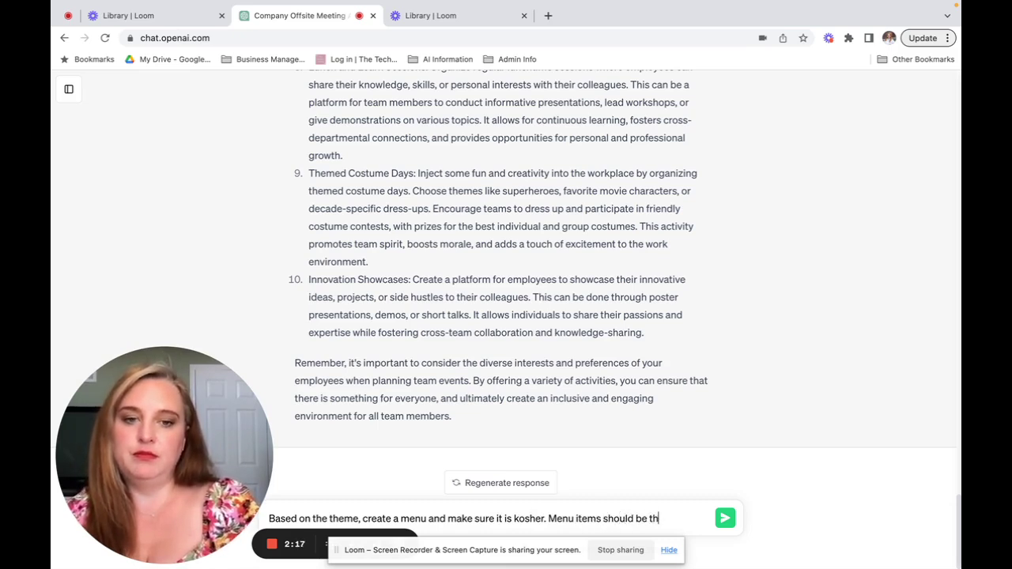
Send the kosher themed-menu request and review the 23-item menu reply
key("Return")
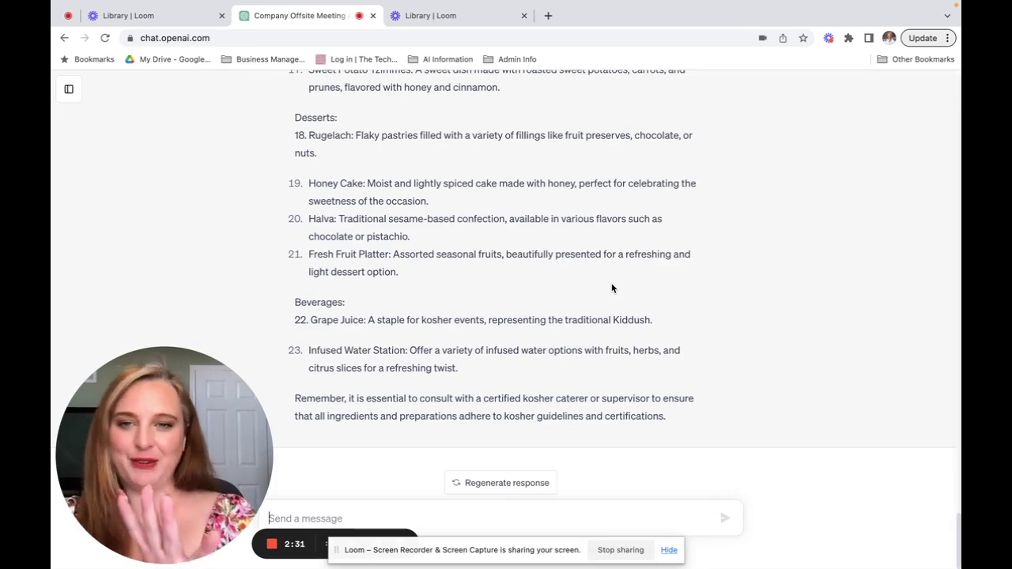
scroll(573, 313, "up", 10)
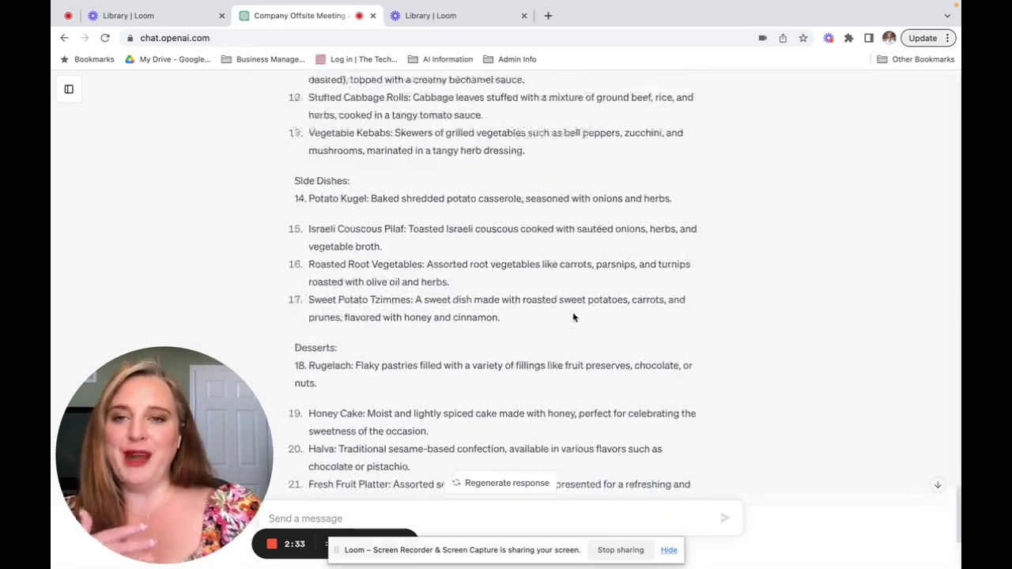
scroll(574, 313, "up", 10)
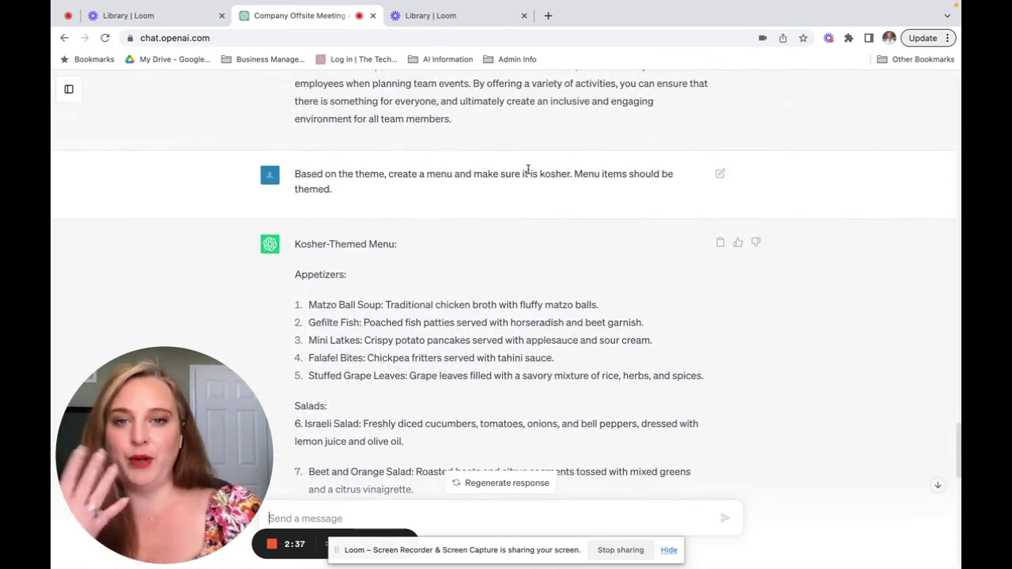
scroll(518, 174, "down", 20)
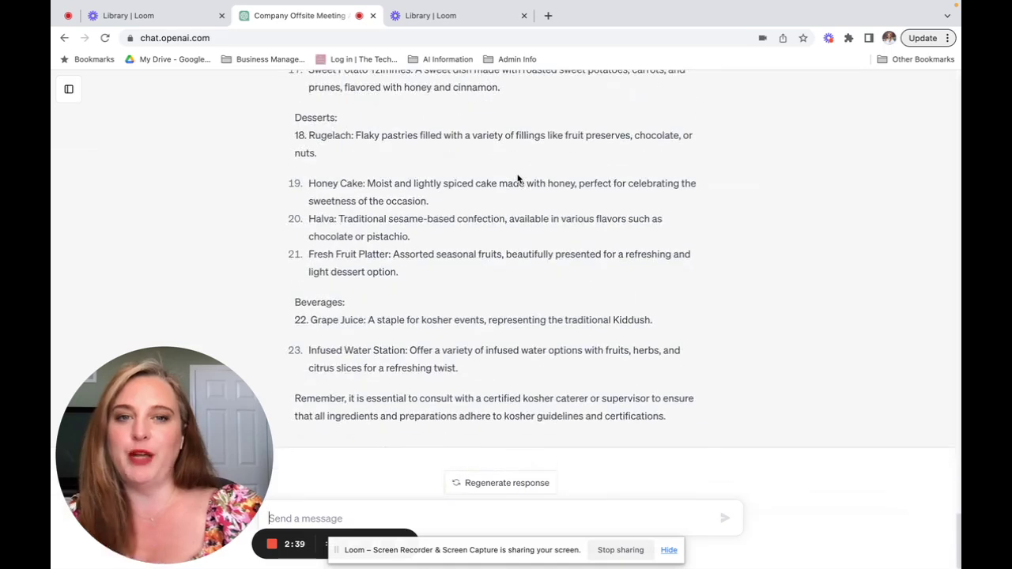
Ask to re-theme the menu for the AI product launch, kosher but not kosher-themed
left_click(337, 508)
type("T")
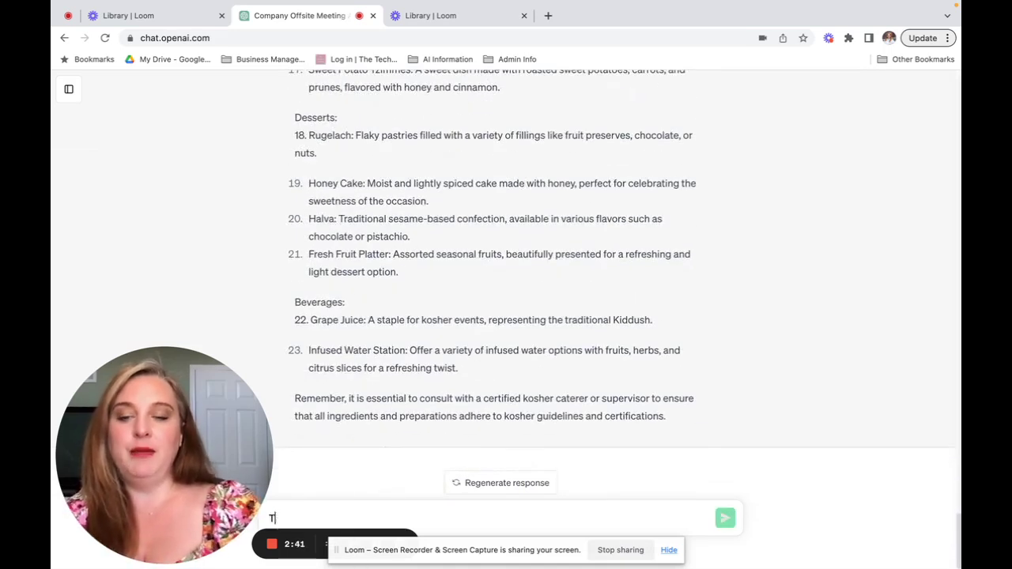
type("heme to")
key("BackSpace")
type("he ")
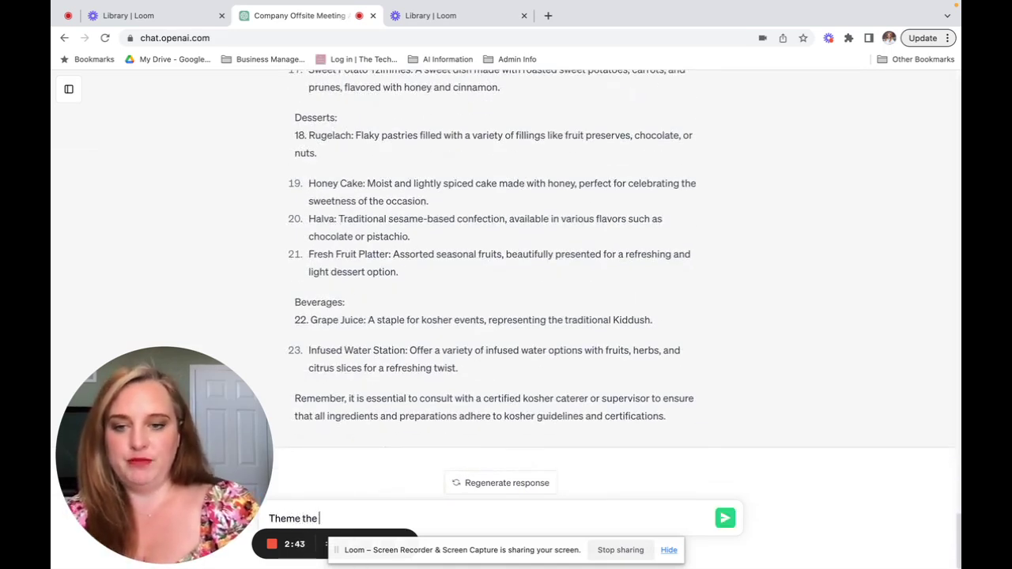
type("men")
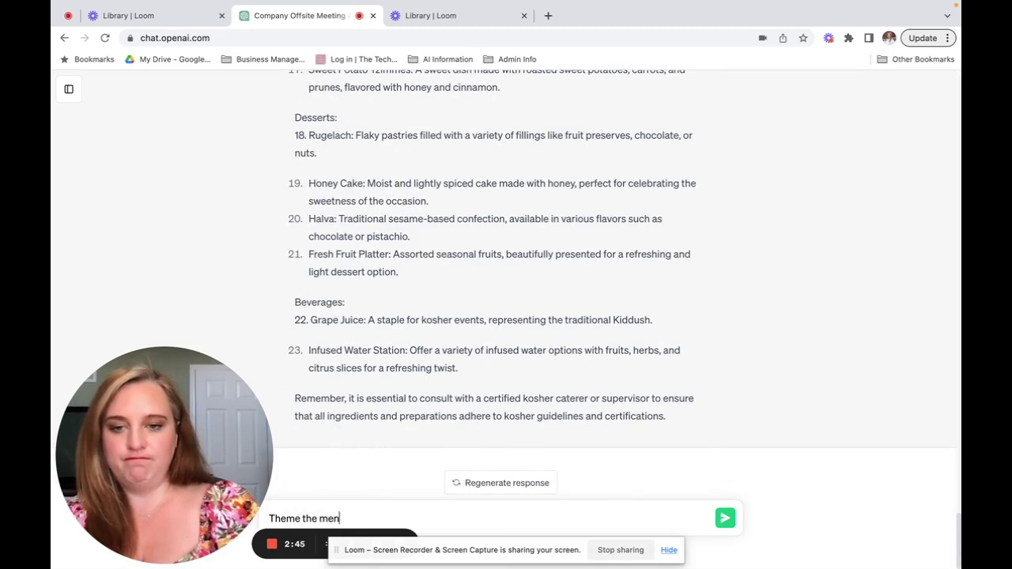
type("u to the AI")
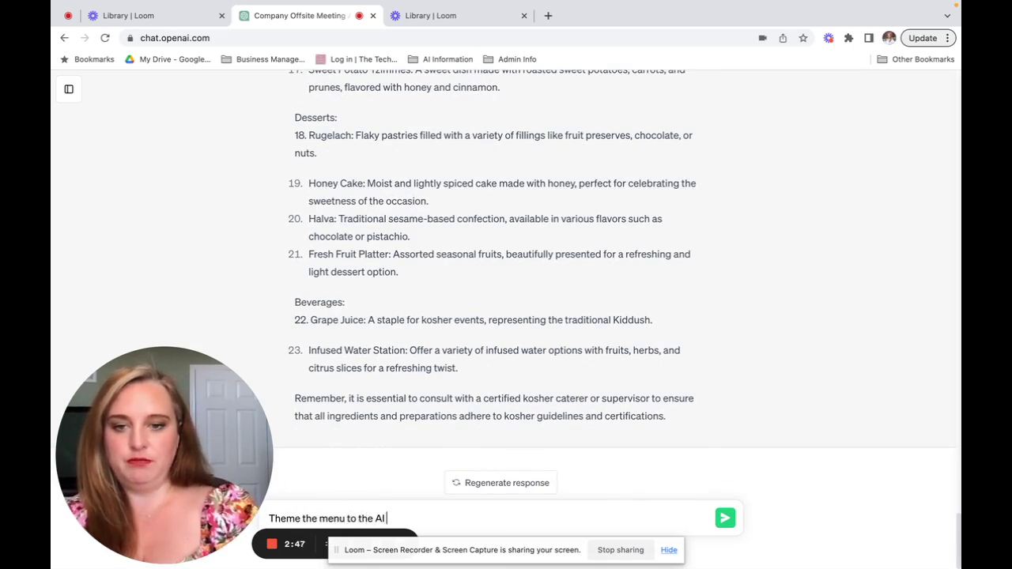
type(" product launc")
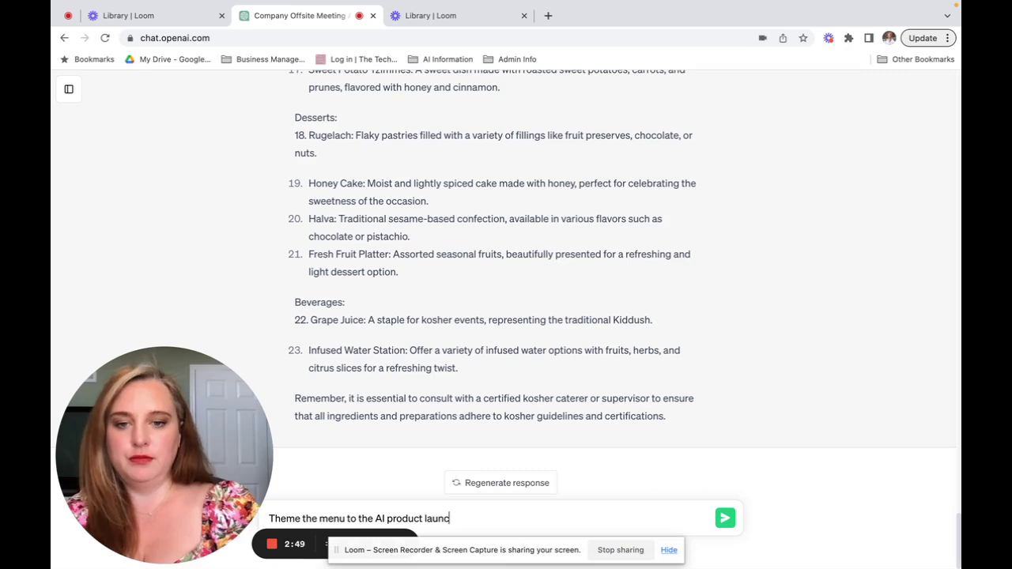
type("h, and e")
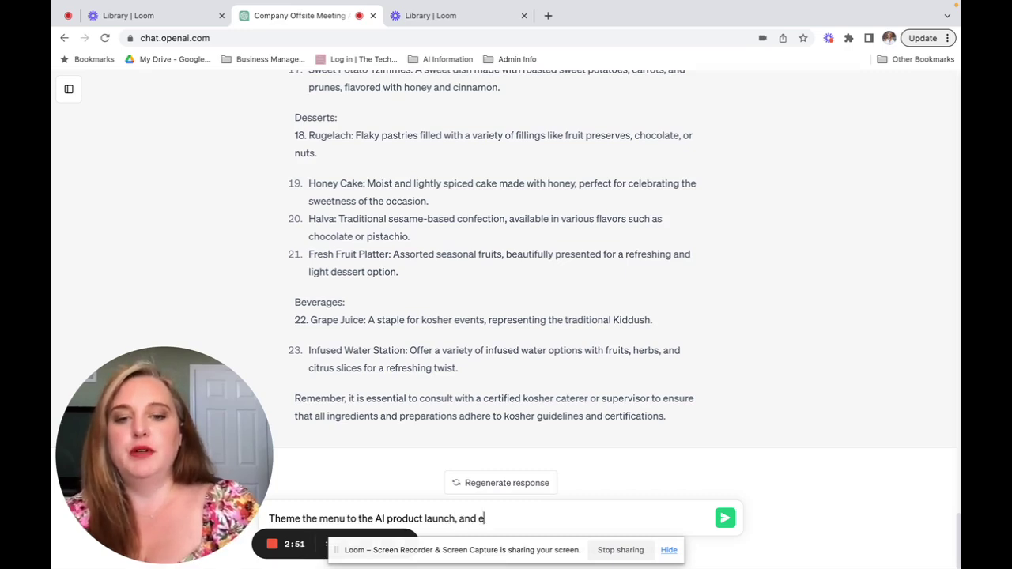
type("nsure menu")
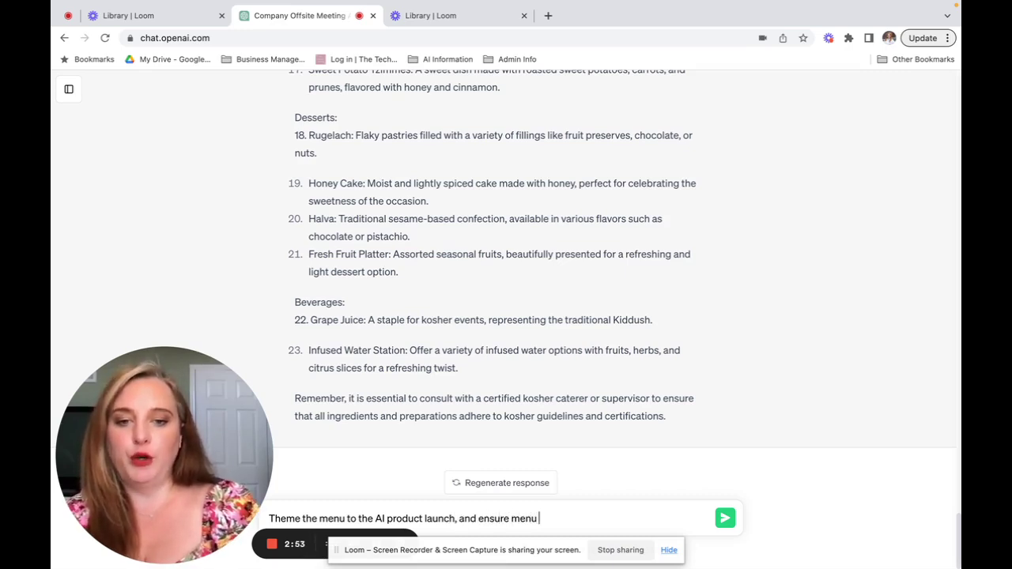
type(" items ar")
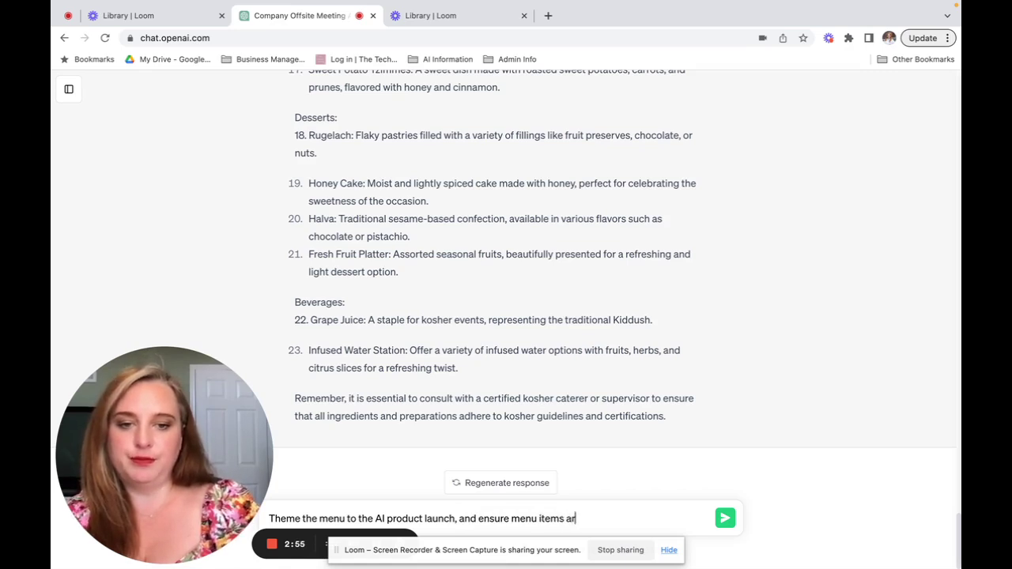
type("e kosher,")
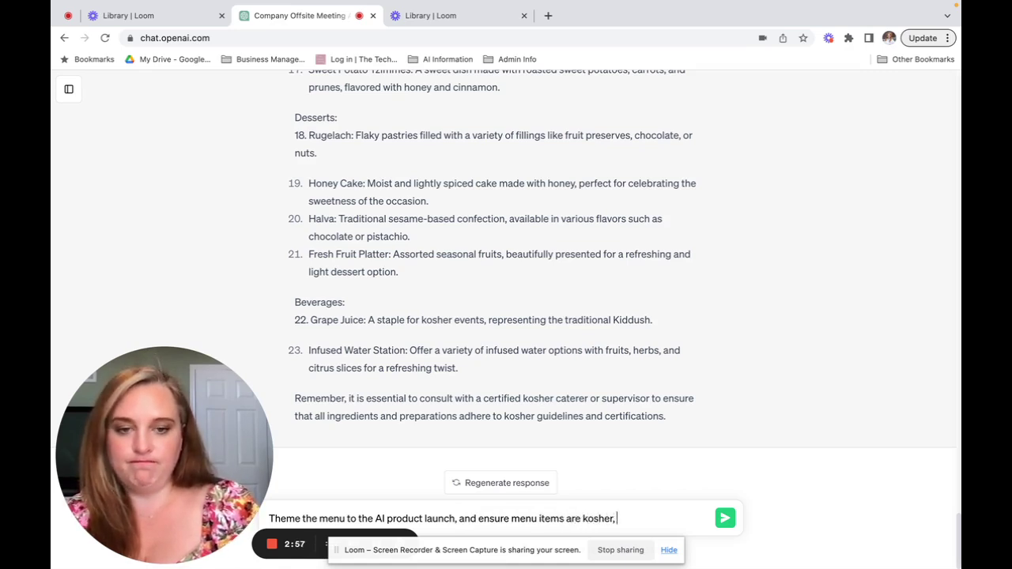
type(" but not themed k")
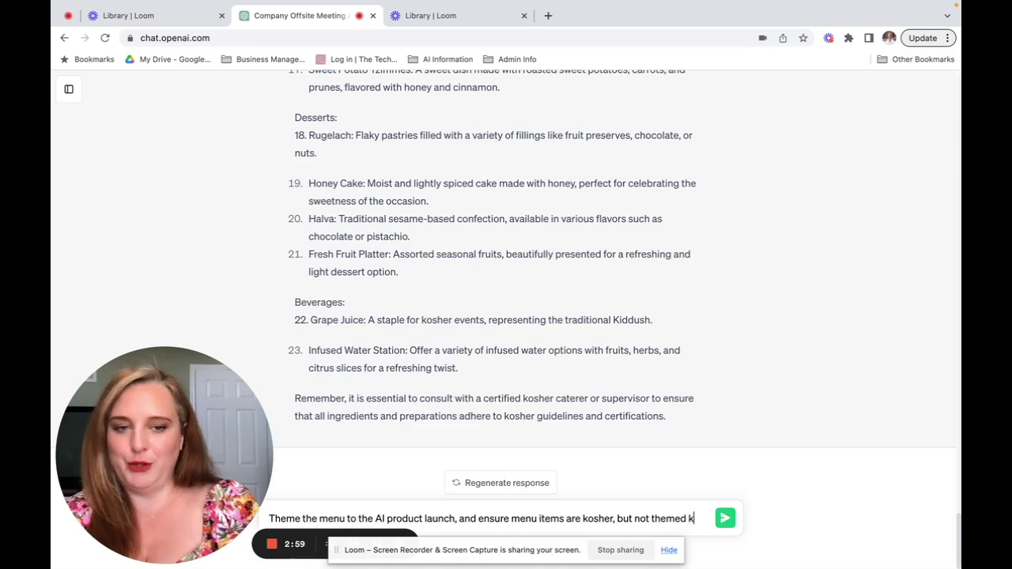
type("osher.")
key("Return")
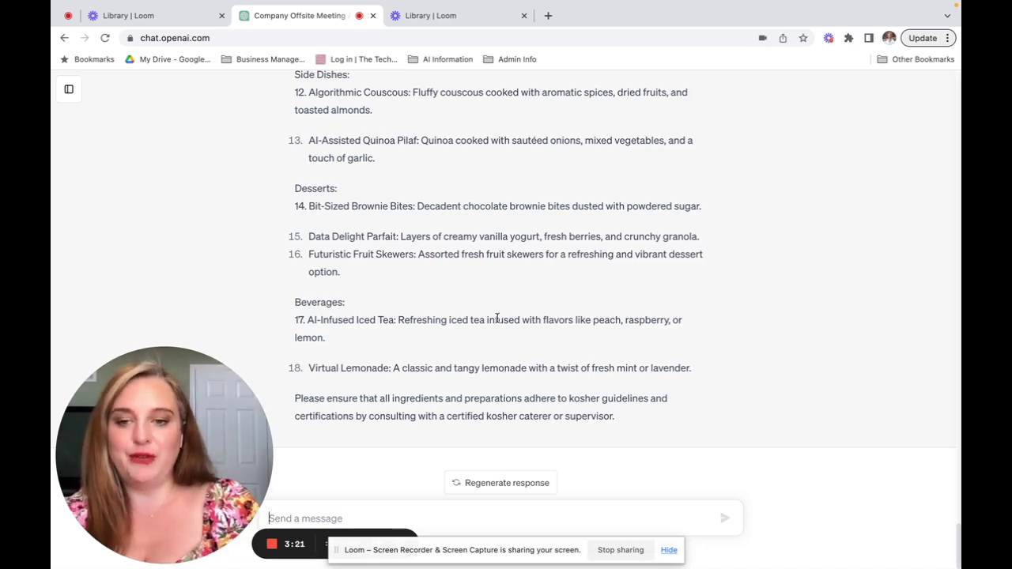
type("Write a thank yo")
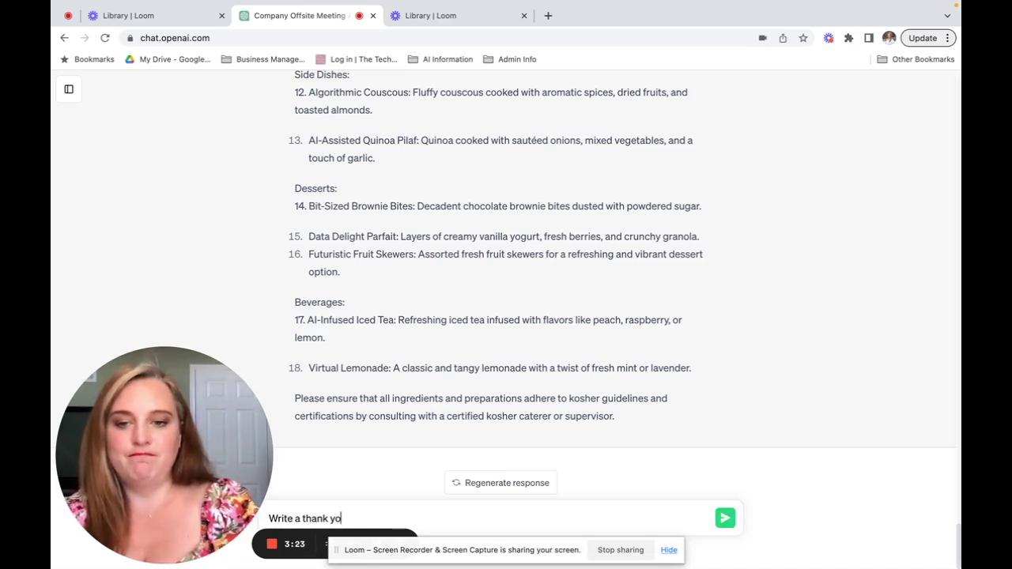
type("u email to our ven")
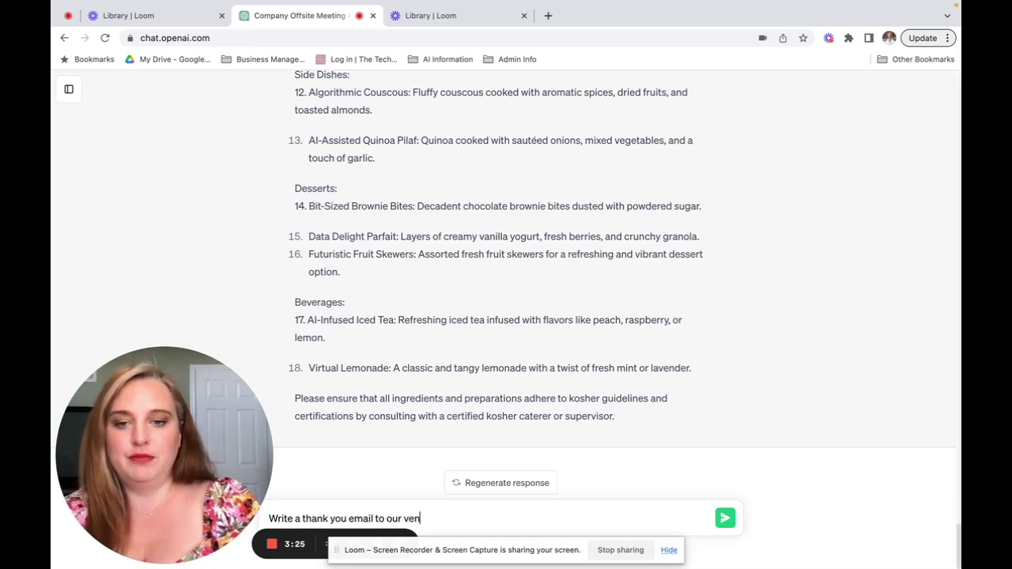
type("dors that we")
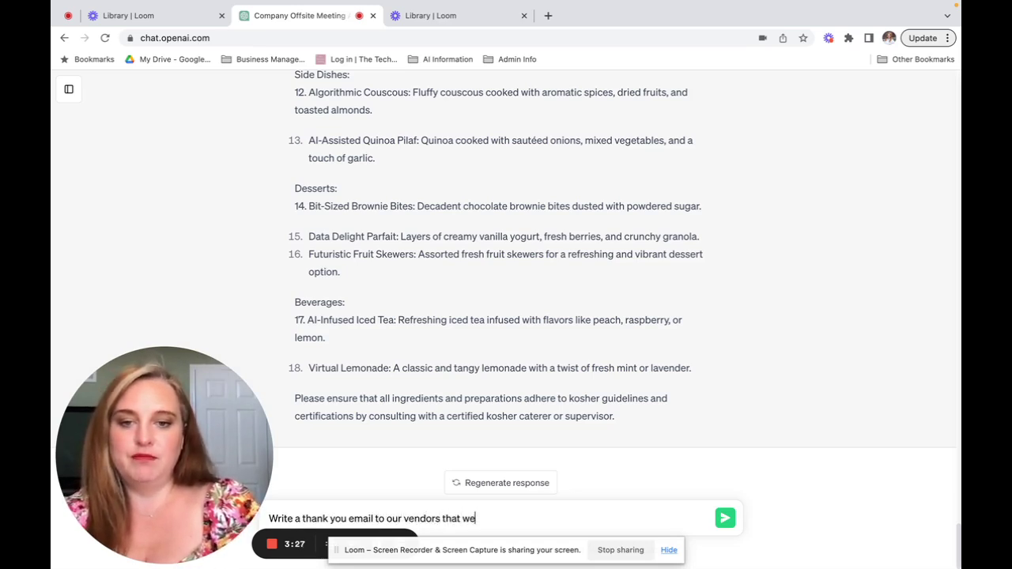
type("re great to wor")
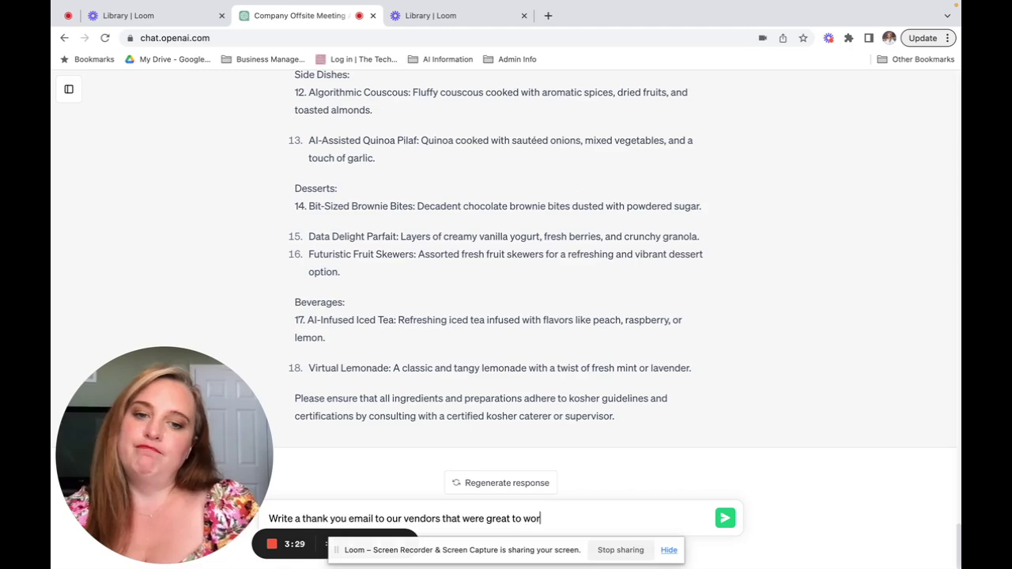
type("k with.")
Send the request for a thank-you email to vendors who were great to work with
key("Return")
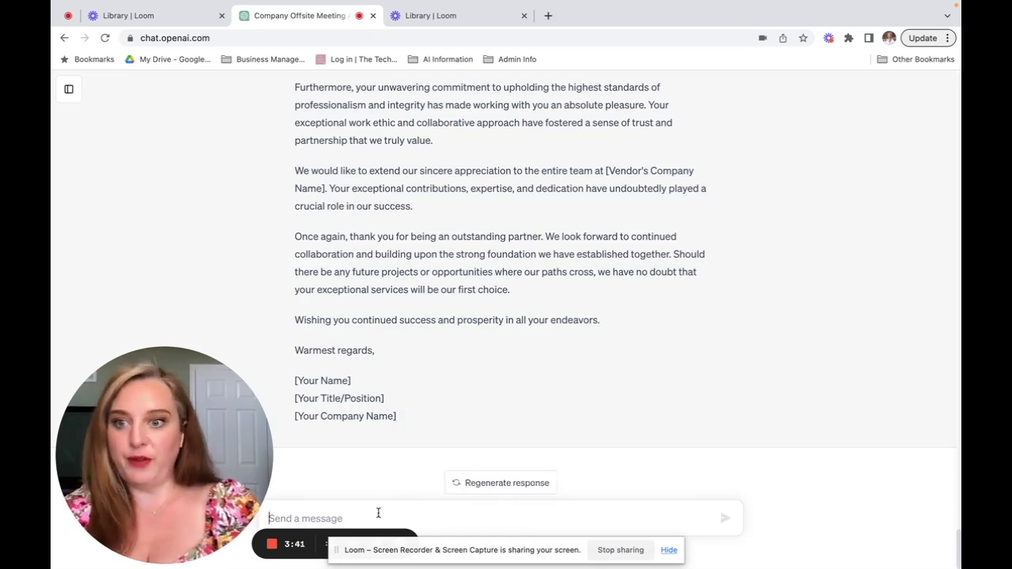
type("W")
key("BackSpace")
Ask ChatGPT to write a compelling sponsor request to Google
type("Write a")
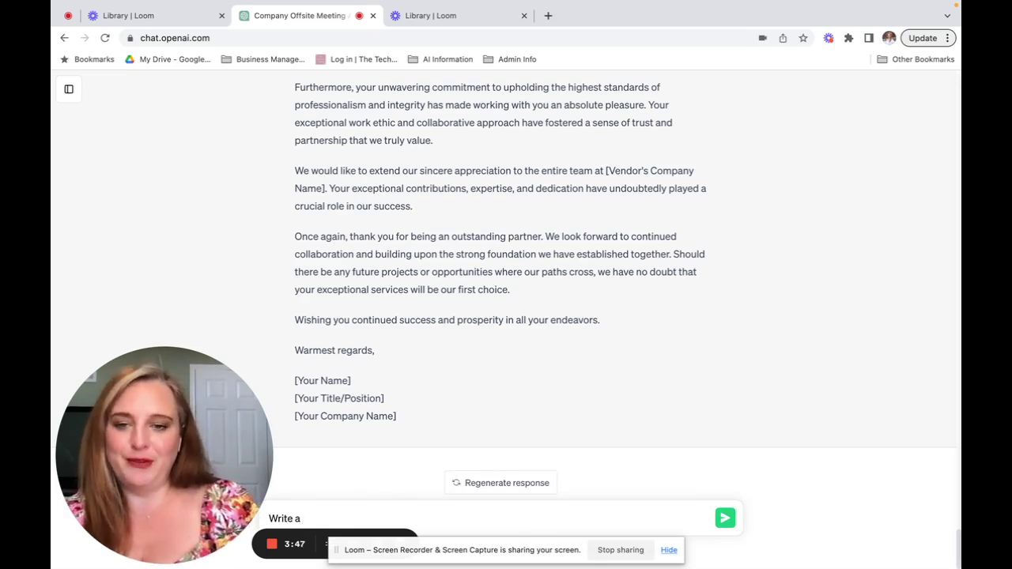
type("compelling")
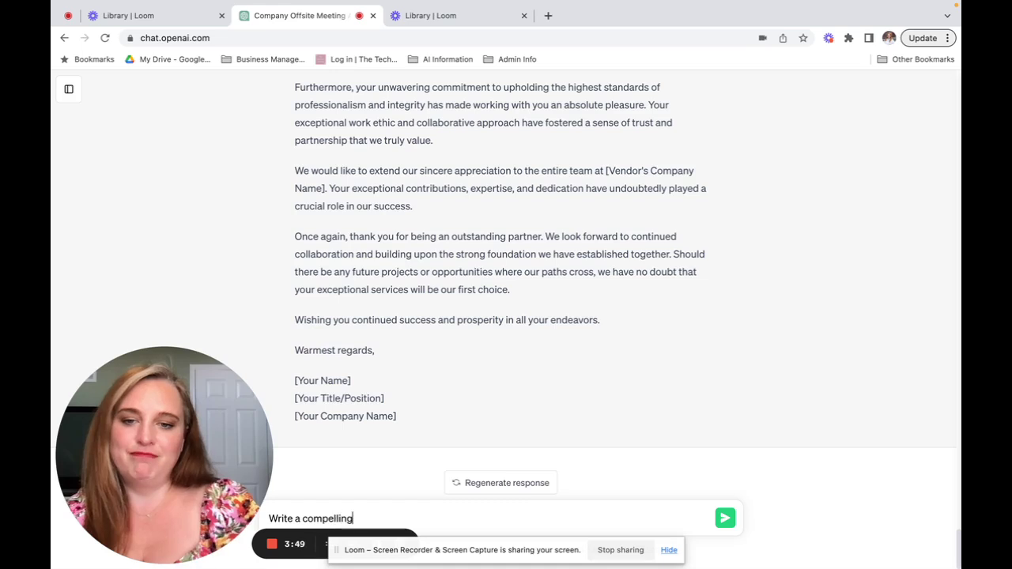
type(" sponsor requ")
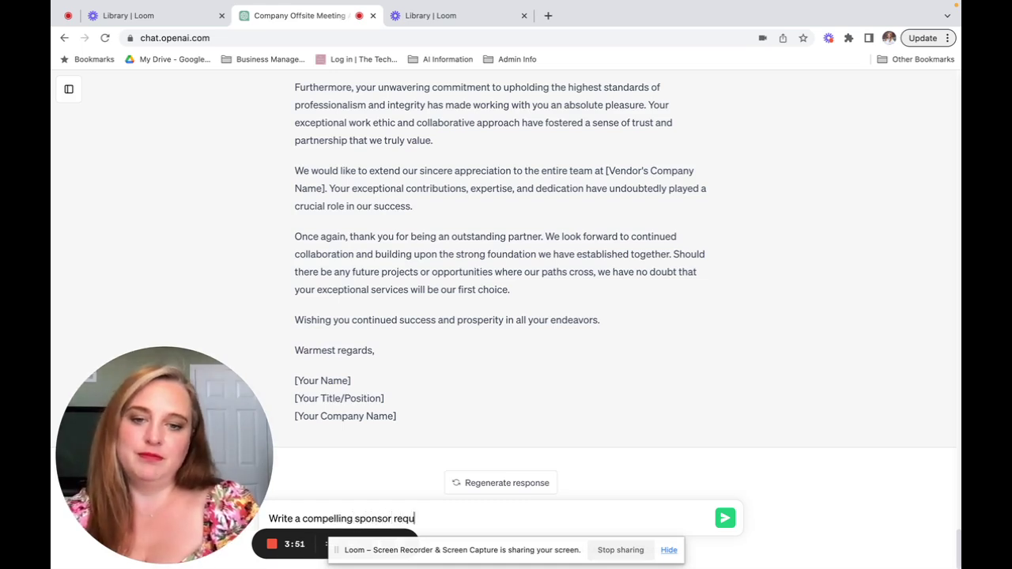
type("est to Goog")
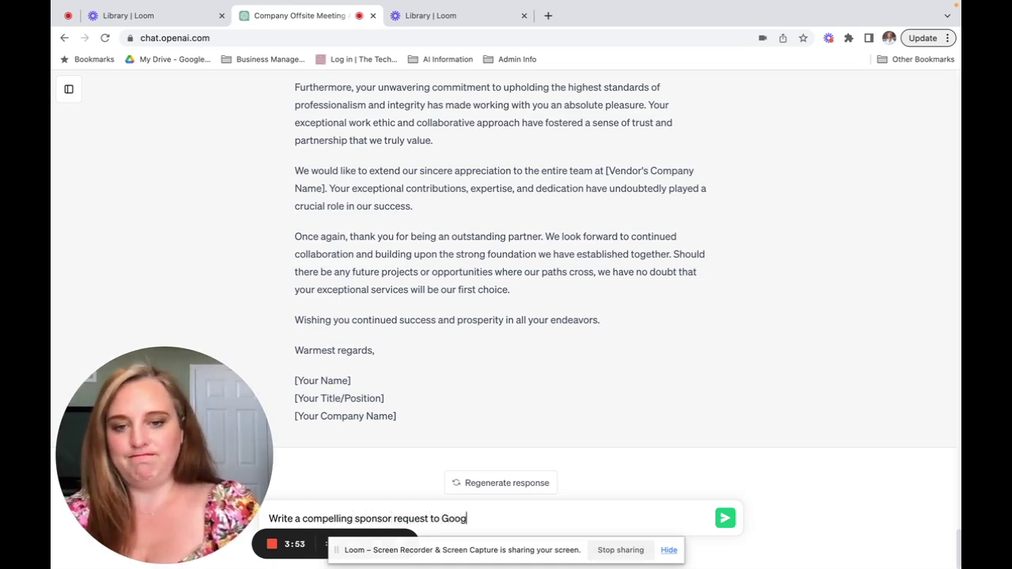
type("le.")
key("Return")
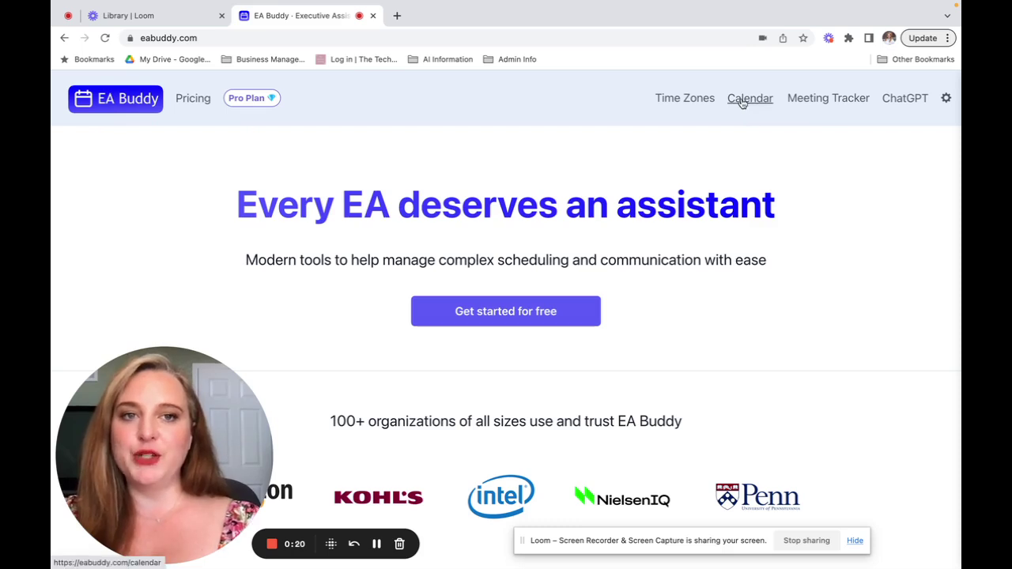
Go to EA Buddy's Time Zones page to bring up the Time Zone Converter
left_click(685, 99)
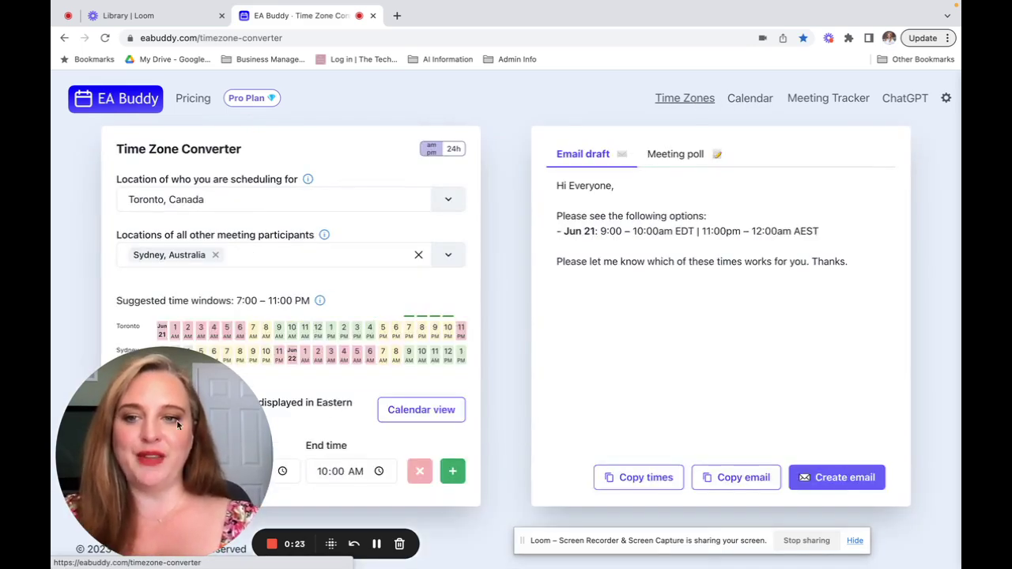
left_click_drag(177, 426, 921, 395)
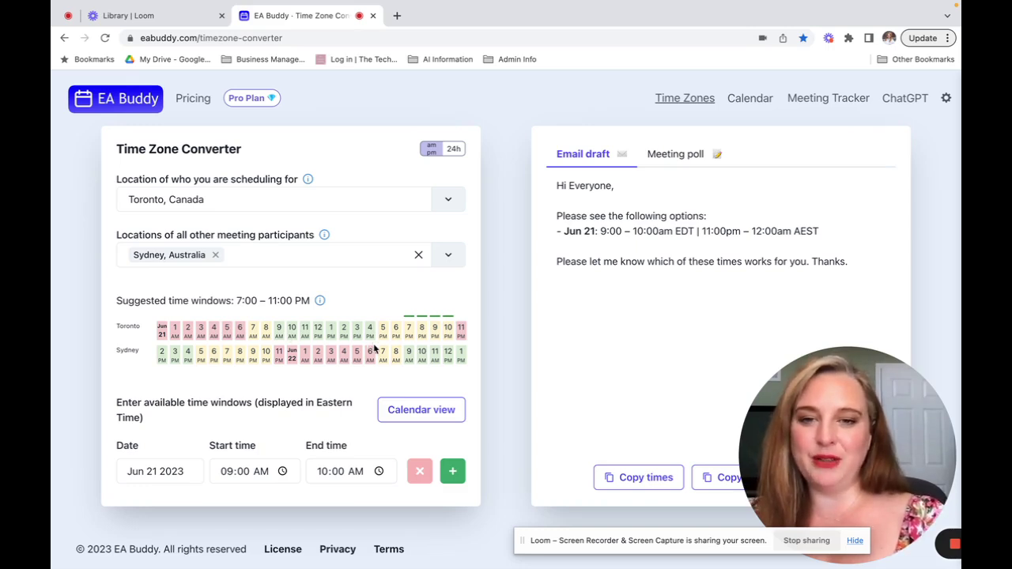
Set two Jun 21 time windows starting at 7:00 PM and 8:00 PM Eastern
left_click(232, 473)
type("07")
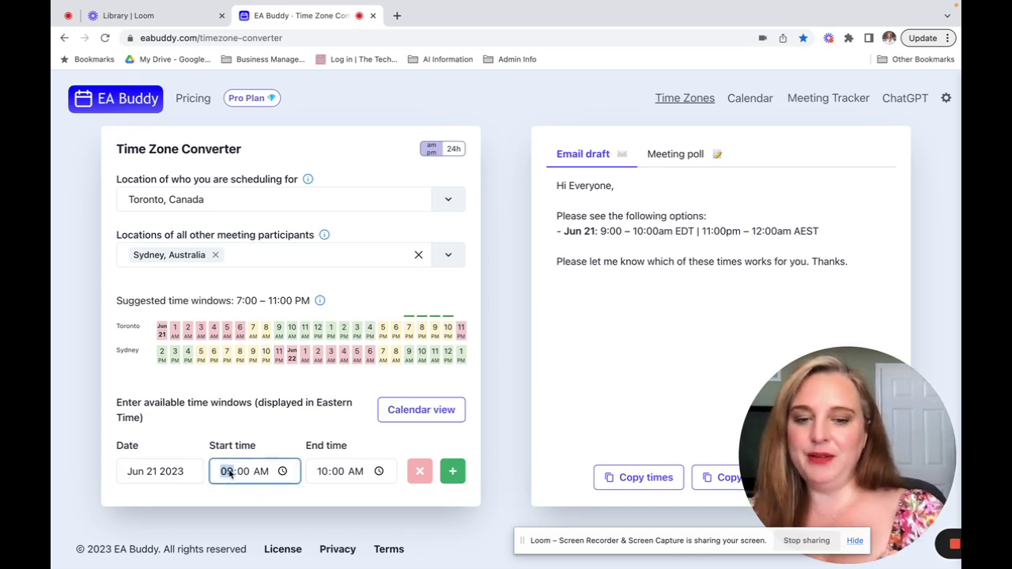
key("Right")
key("p")
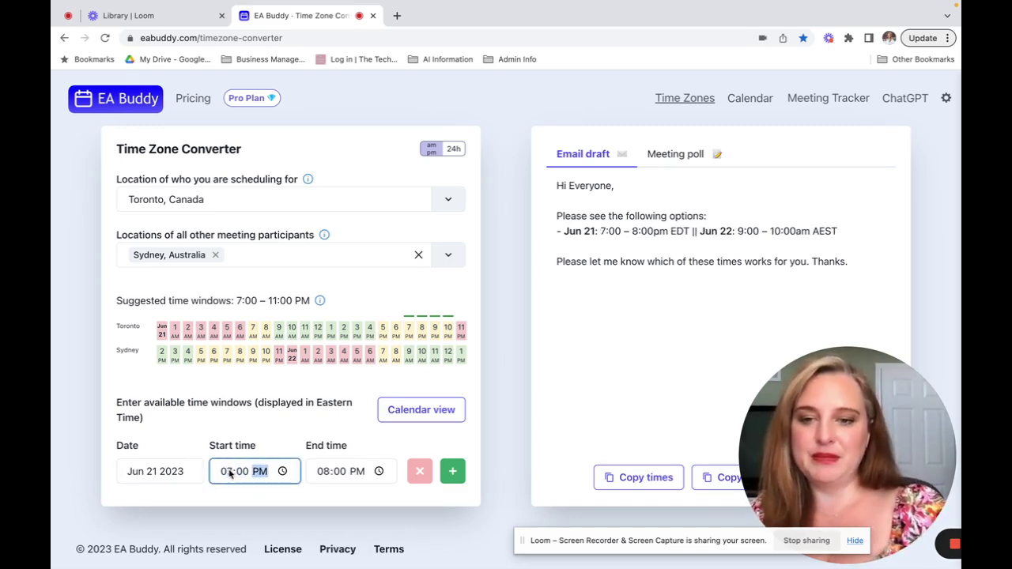
left_click(453, 472)
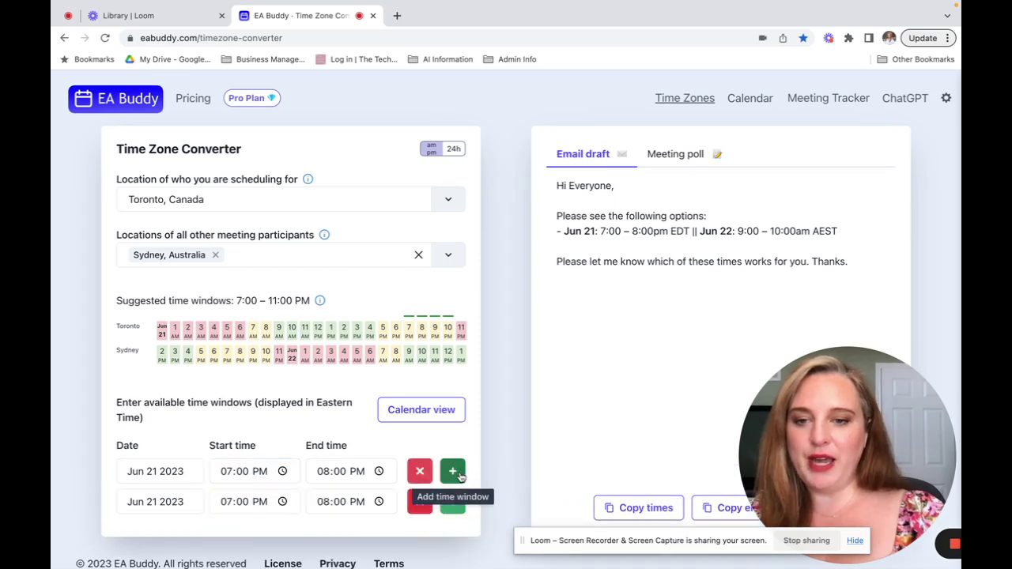
left_click(224, 503)
type("08")
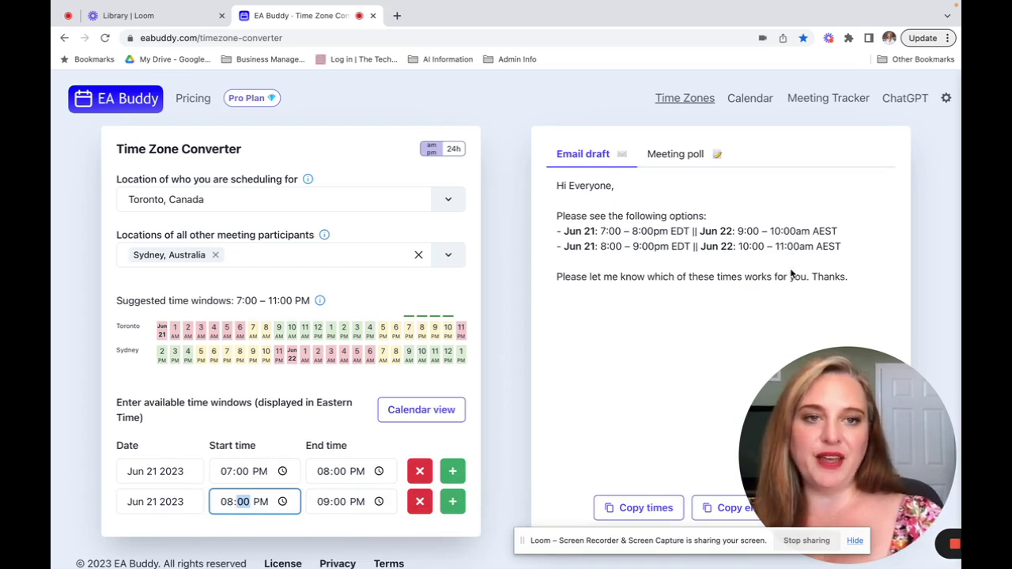
Preview the two evening windows as a meeting poll, then go to the Calendar page
left_click(679, 156)
left_click_drag(848, 405, 268, 428)
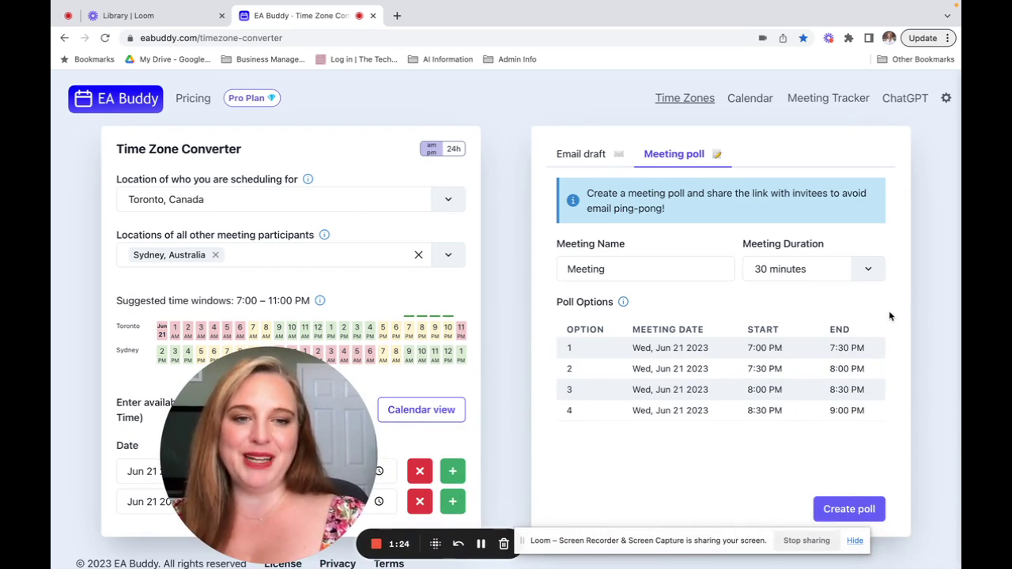
scroll(890, 316, "up", 1)
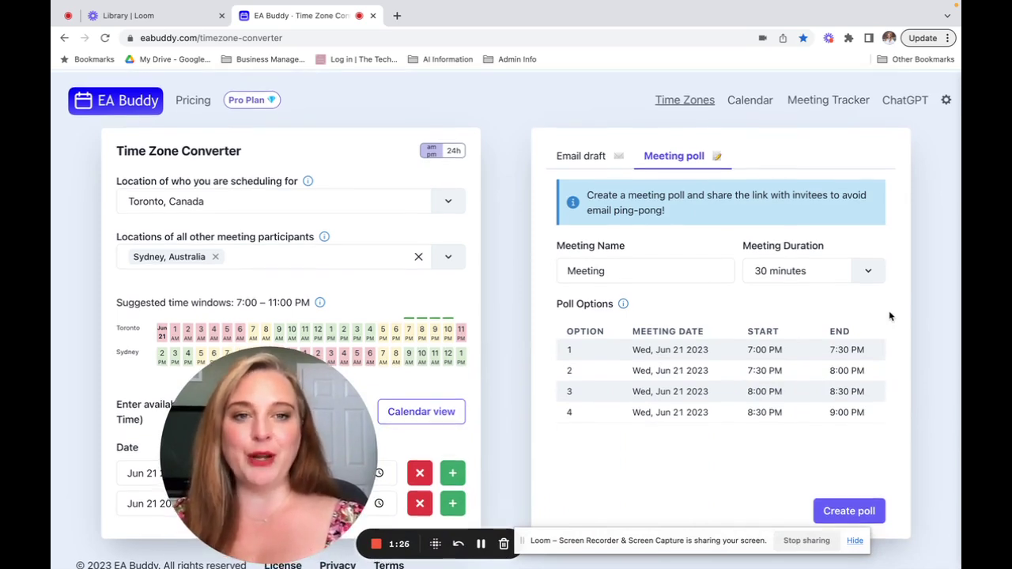
scroll(890, 317, "down", 1)
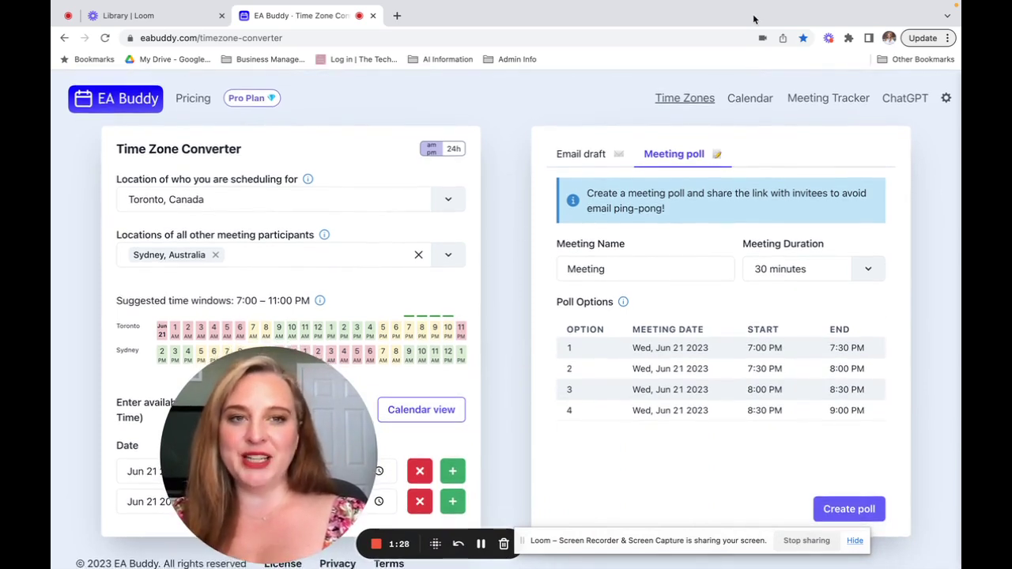
left_click(750, 100)
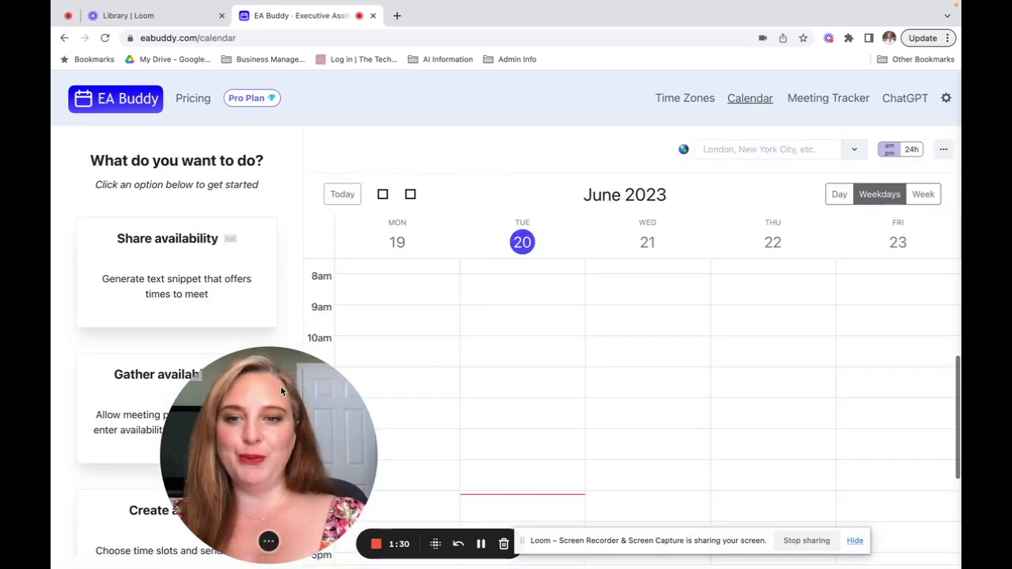
Share availability by marking three Thursday Jun 22 slots: 9–10am, 11am–12pm and 1–2pm EDT
left_click_drag(245, 375, 196, 356)
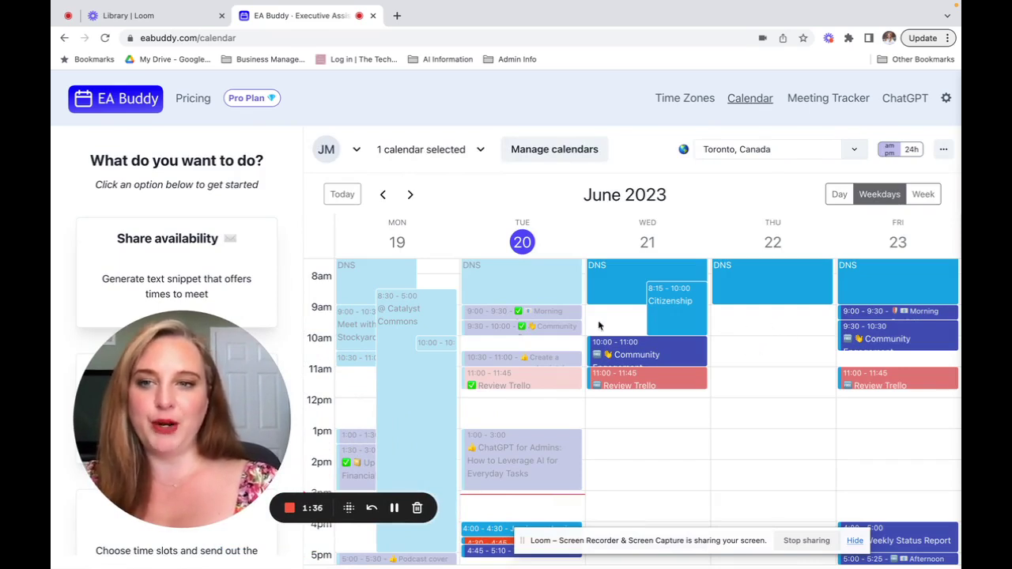
left_click(241, 286)
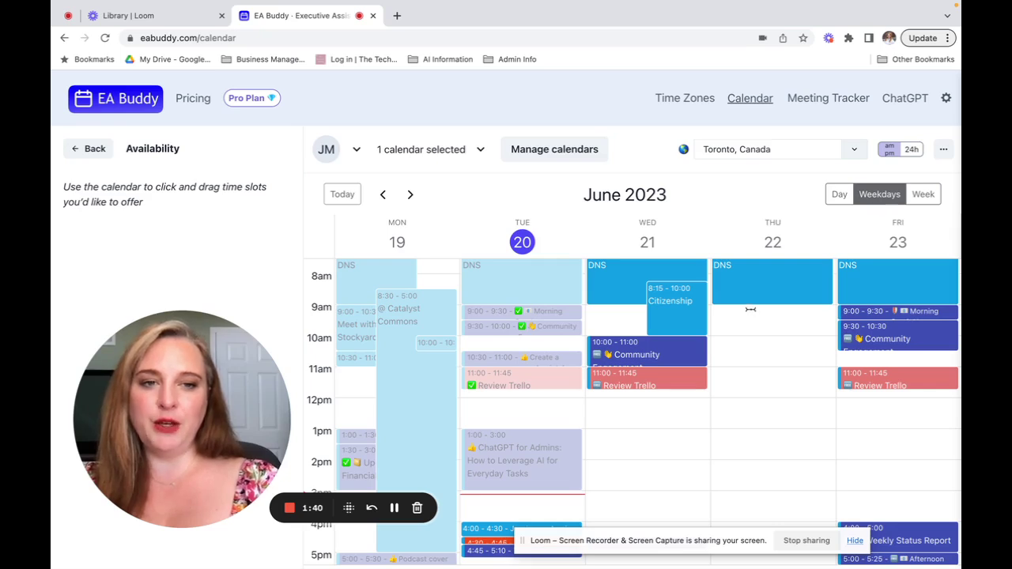
left_click_drag(750, 316, 749, 335)
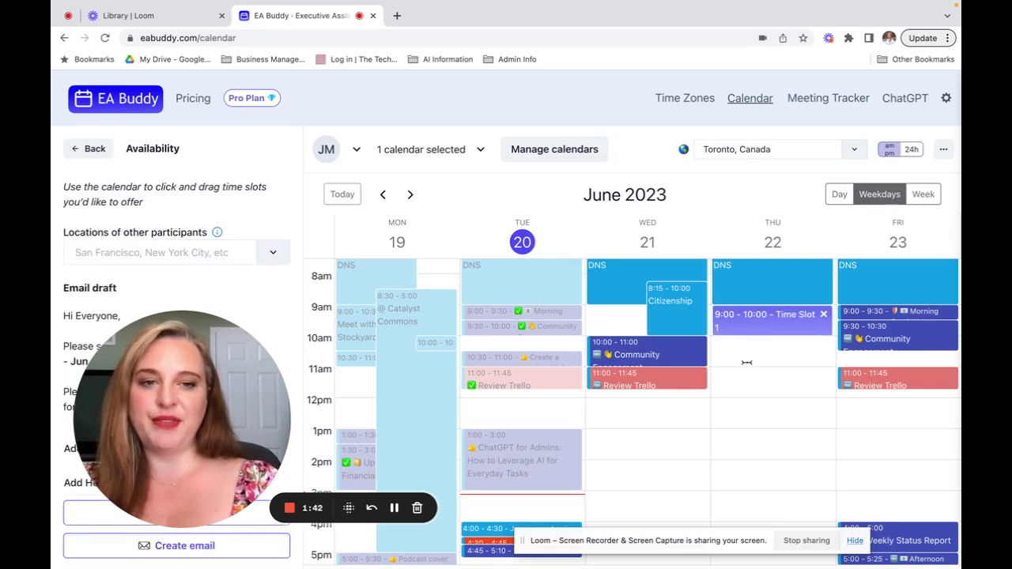
left_click_drag(744, 370, 743, 459)
left_click_drag(203, 350, 876, 366)
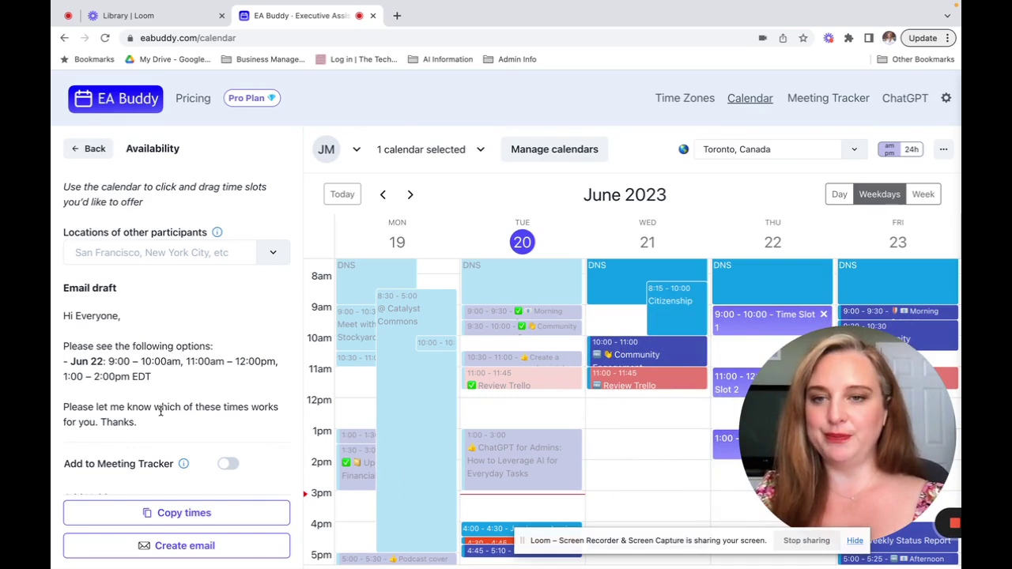
Gather availability for June 22 (8 AM–5 PM EDT), save the link, and view it in the Meeting Tracker
left_click(90, 149)
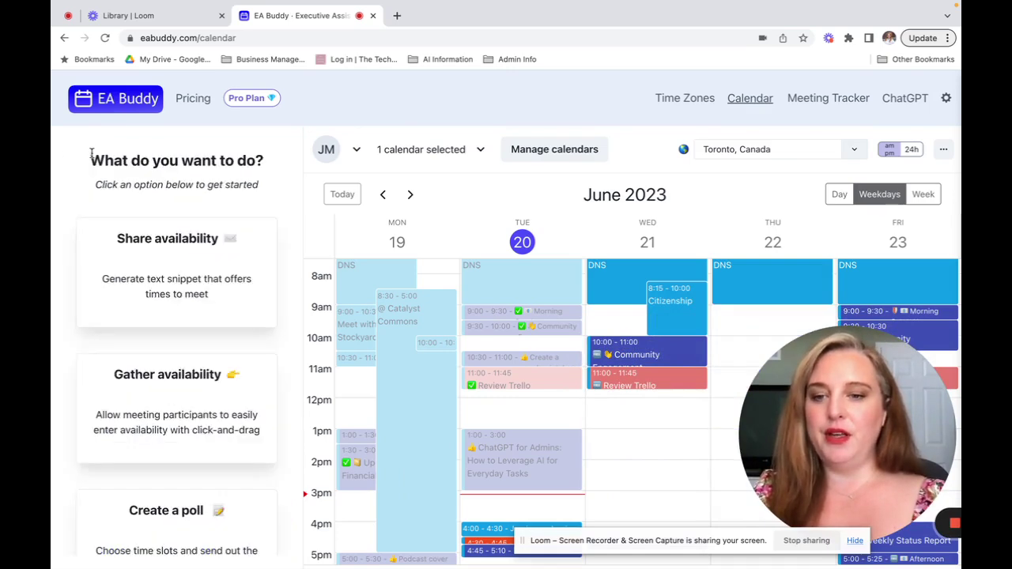
left_click(142, 391)
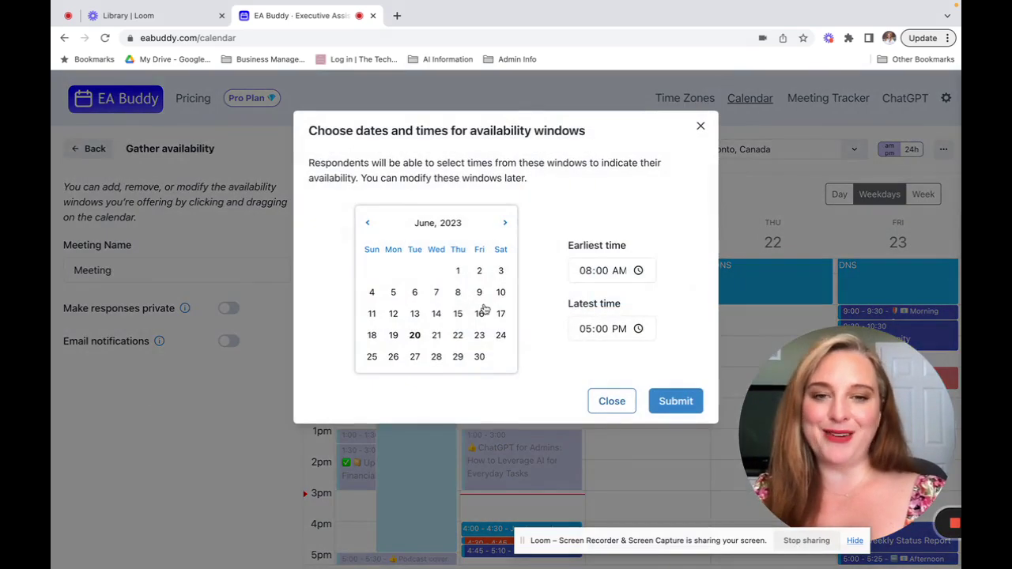
left_click(458, 338)
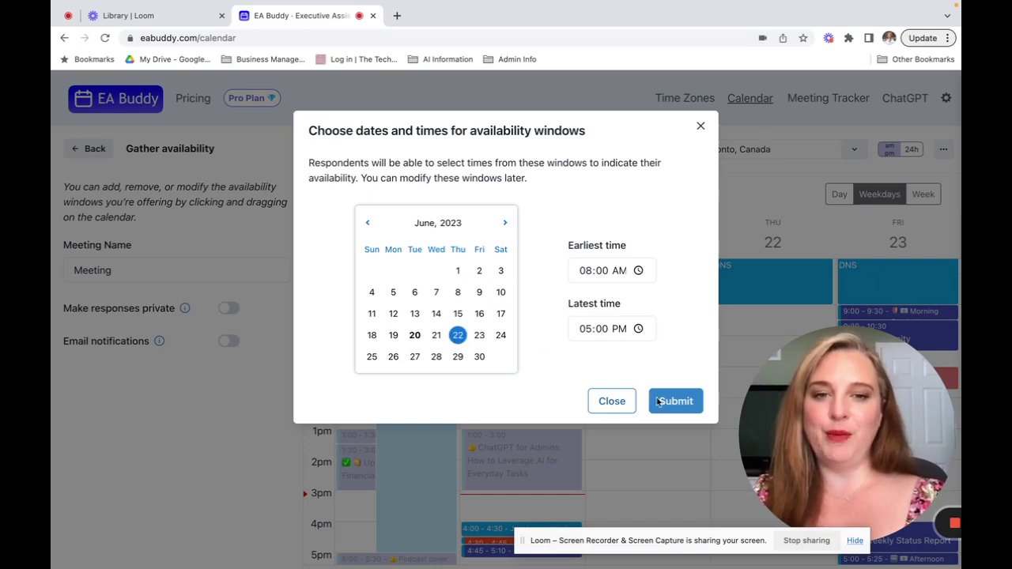
left_click(677, 401)
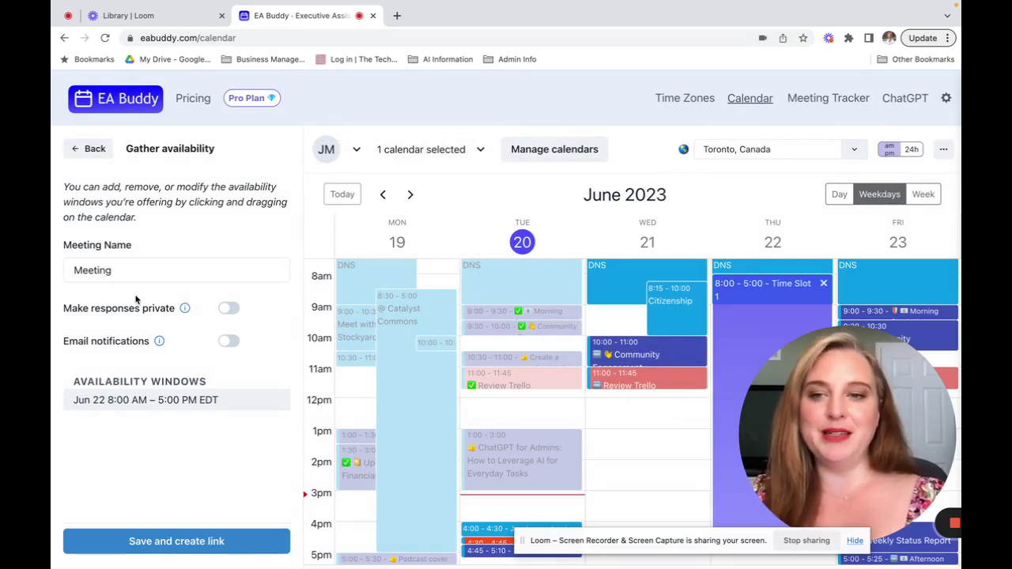
left_click(145, 543)
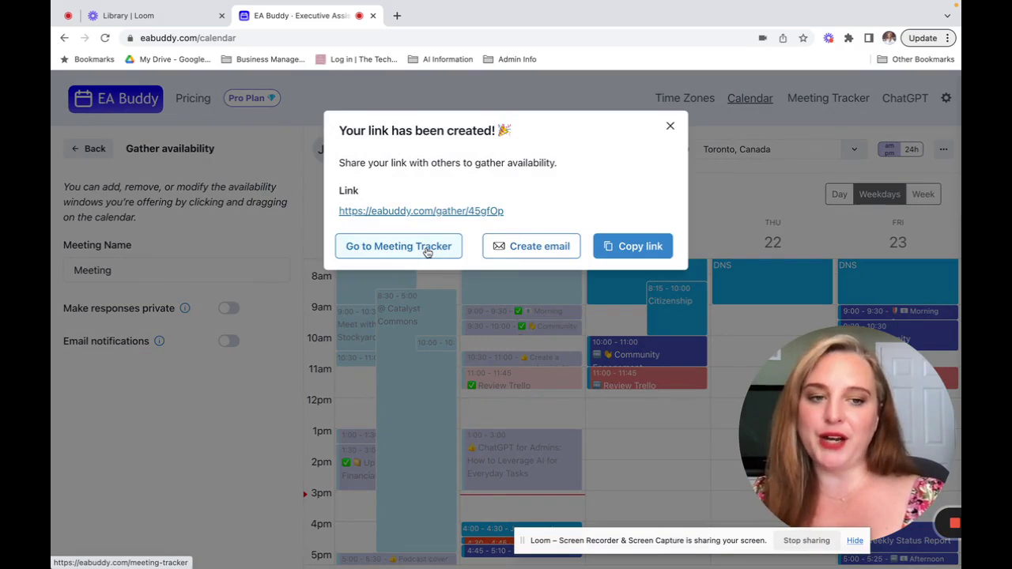
left_click(427, 250)
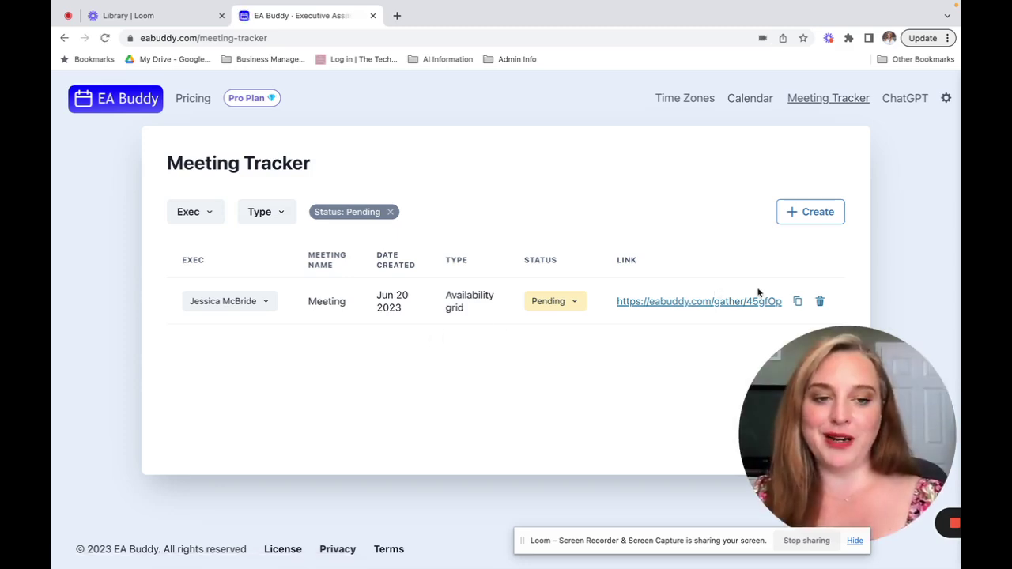
Delete the pending 'Meeting' availability-grid request, confirm it, and go back to EA Buddy's home page
left_click(824, 303)
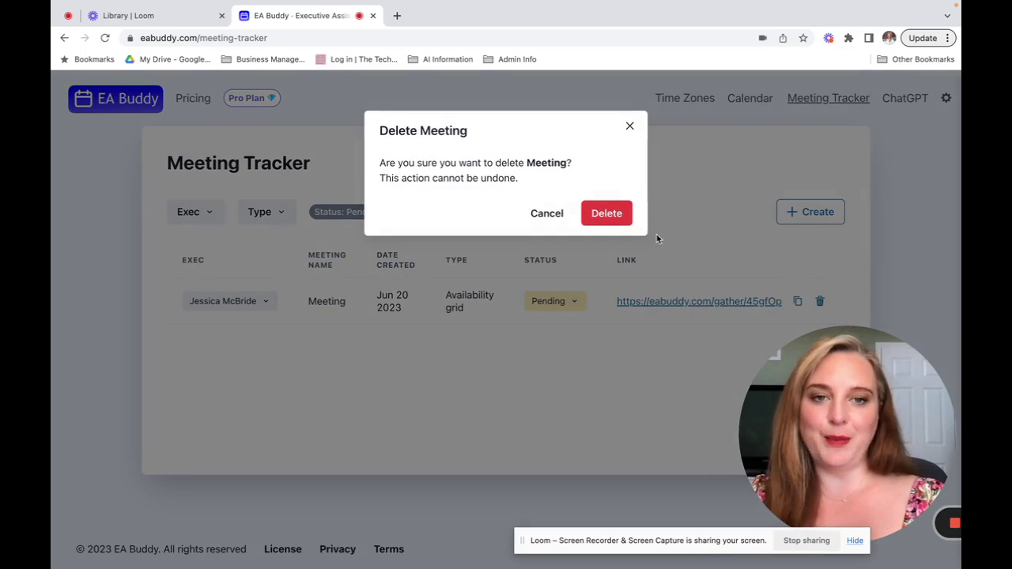
left_click(605, 213)
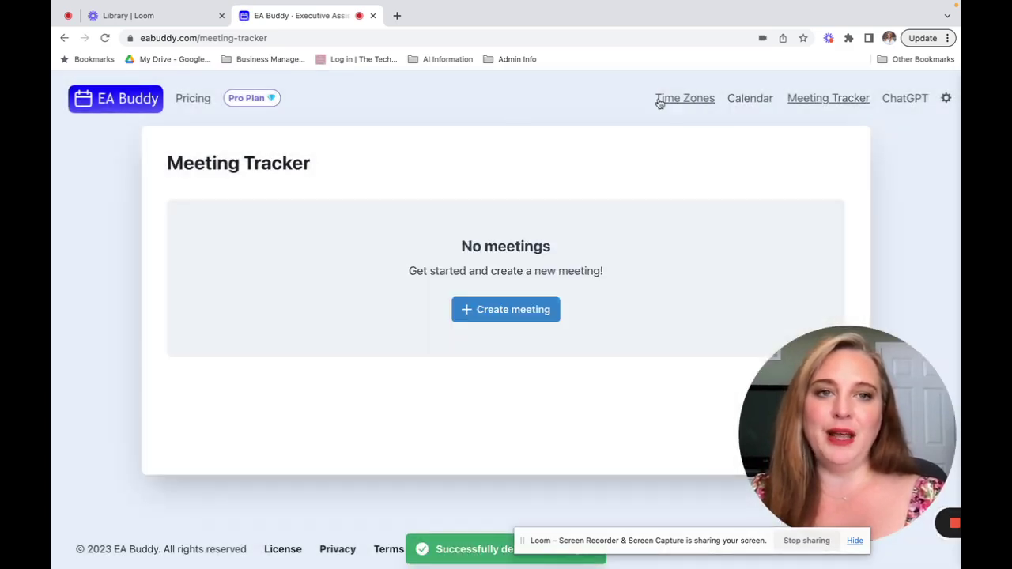
left_click(102, 104)
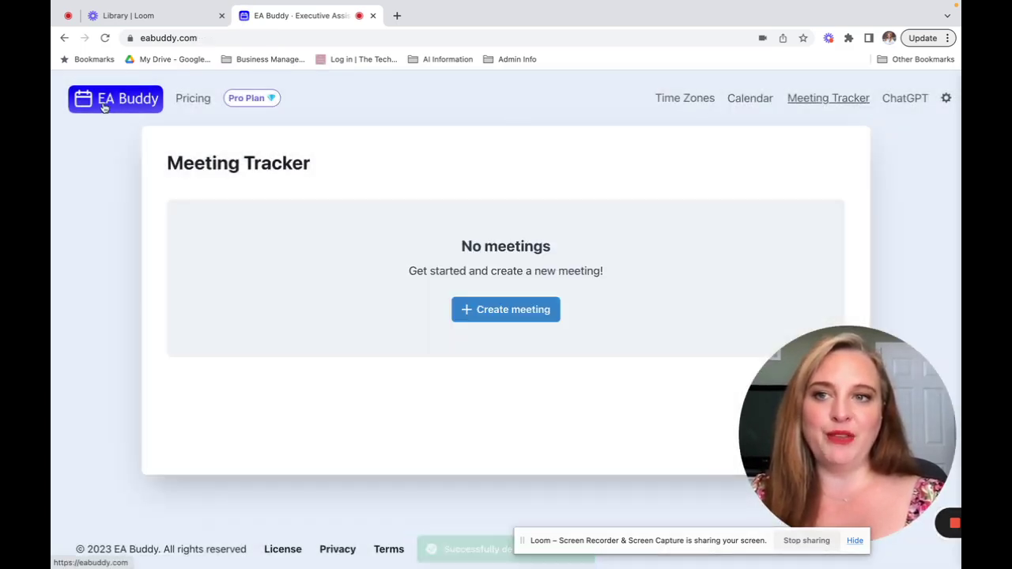